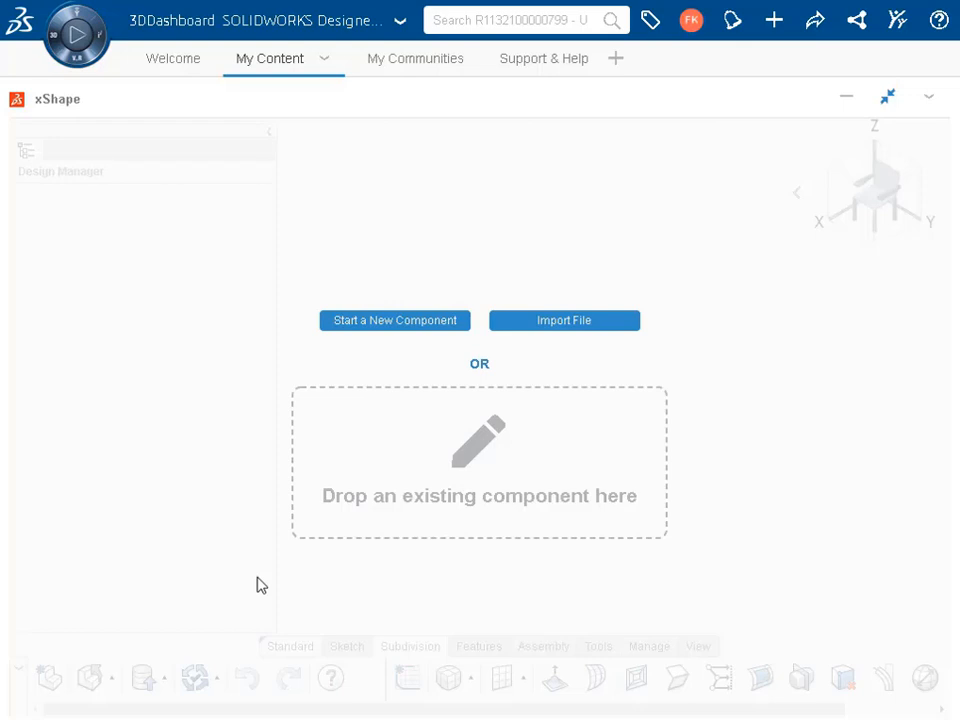
Step: Create a new component in Common Space and add a FreeForm box with scale 100 and 3 divisions per direction on the xy plane
{"action": "left_click", "coordinate": [426, 326]}
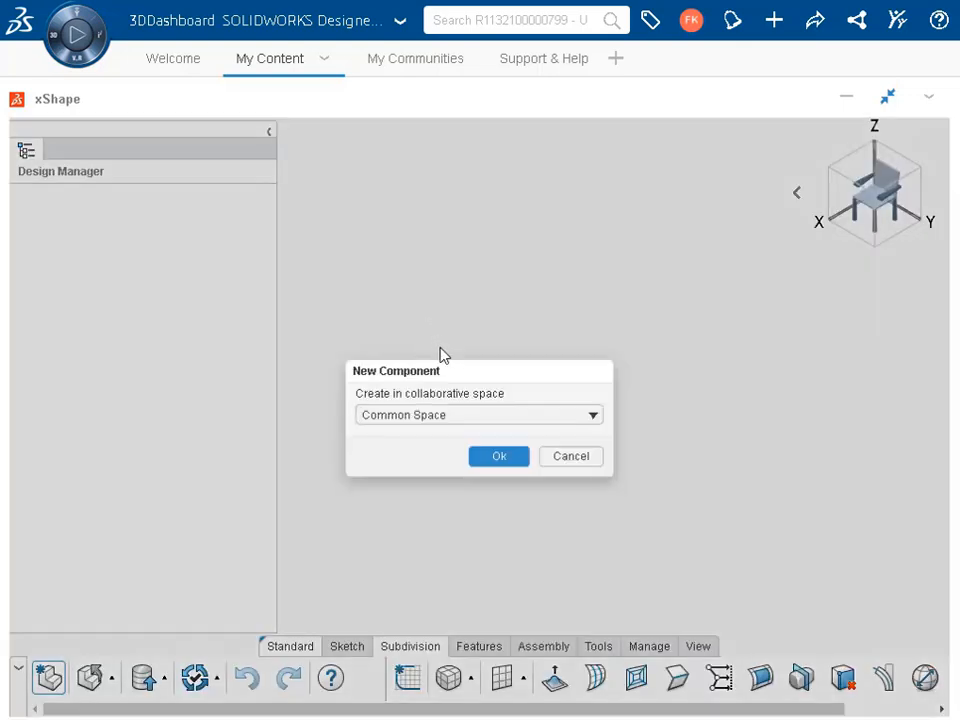
{"action": "left_click", "coordinate": [497, 456]}
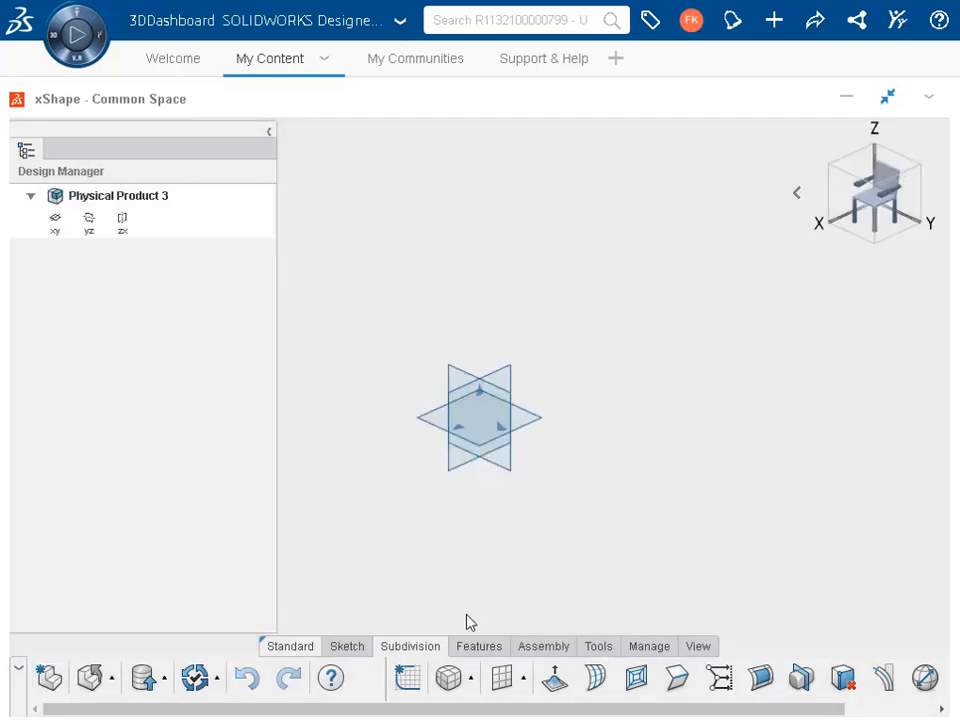
{"action": "left_click", "coordinate": [453, 680]}
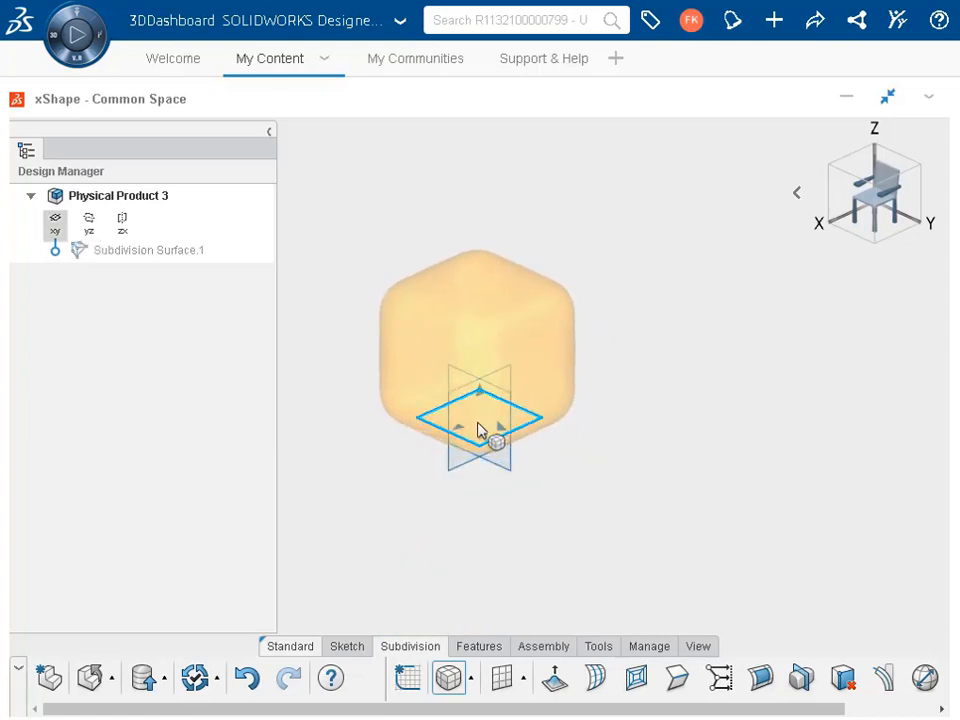
{"action": "left_click", "coordinate": [479, 430]}
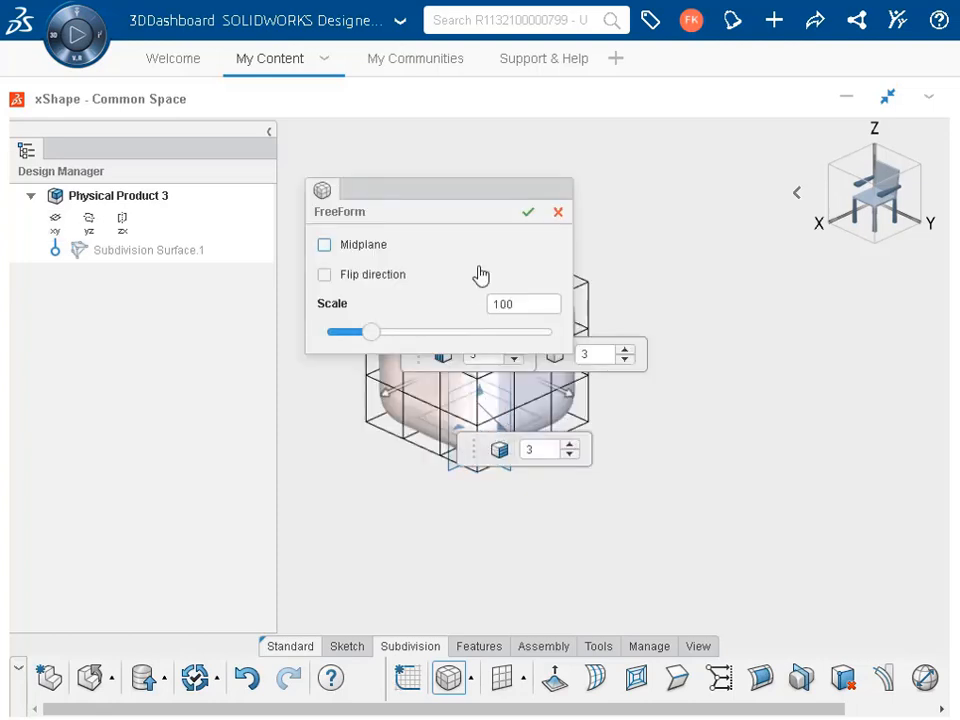
{"action": "left_click_drag", "start_coordinate": [463, 197], "coordinate": [449, 153]}
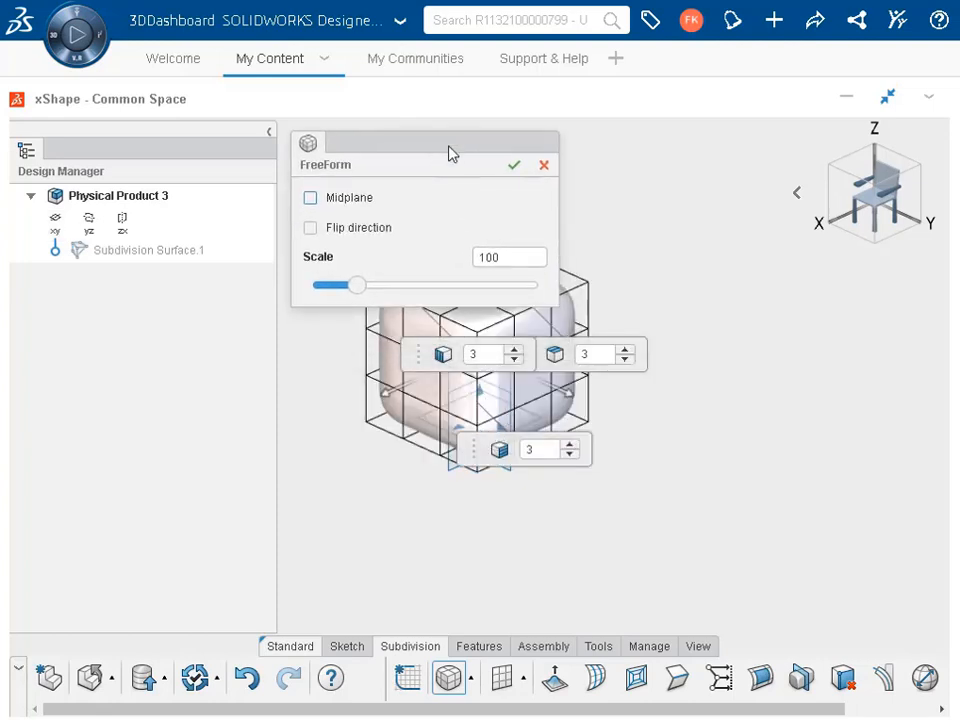
{"action": "left_click", "coordinate": [512, 166]}
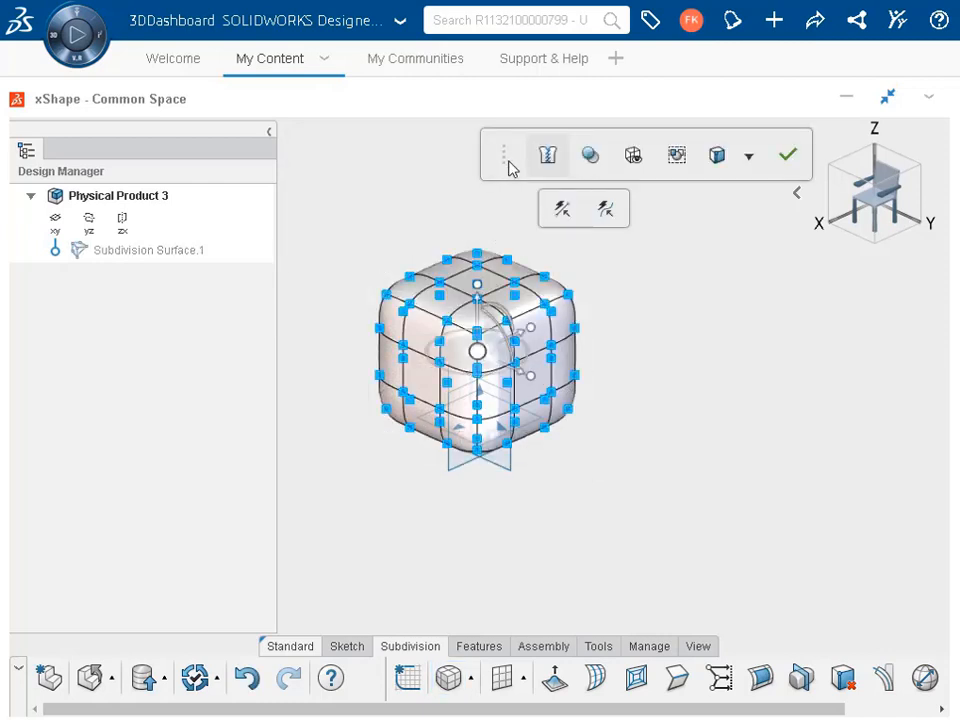
{"action": "left_click", "coordinate": [512, 213]}
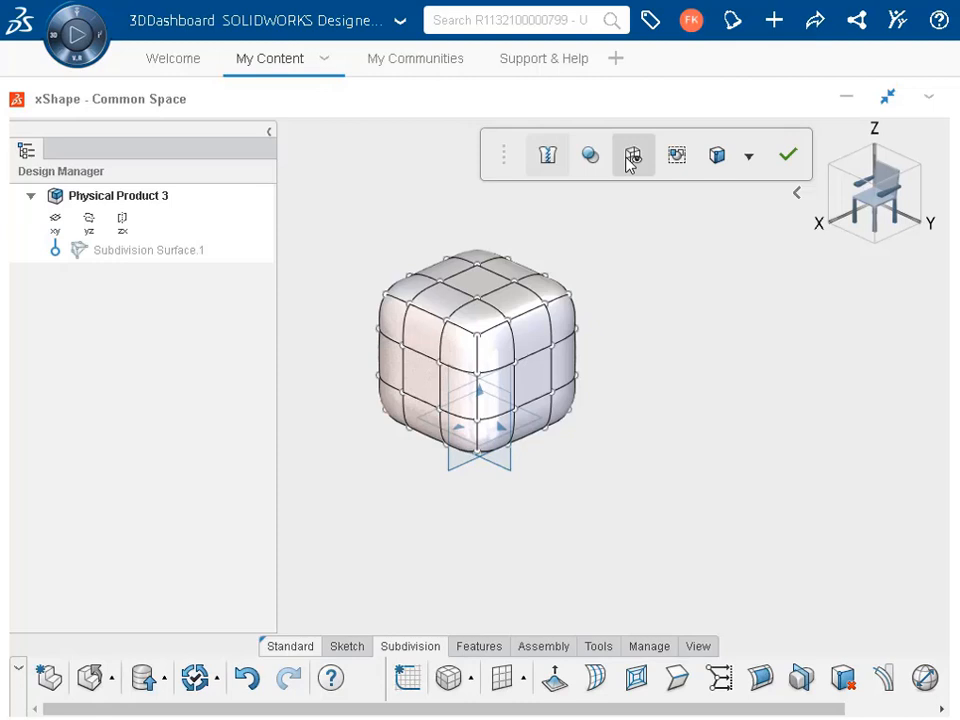
Step: Display the box's control cage and pull the middle column of three faces on the +Y side outward along Y
{"action": "left_click", "coordinate": [630, 160]}
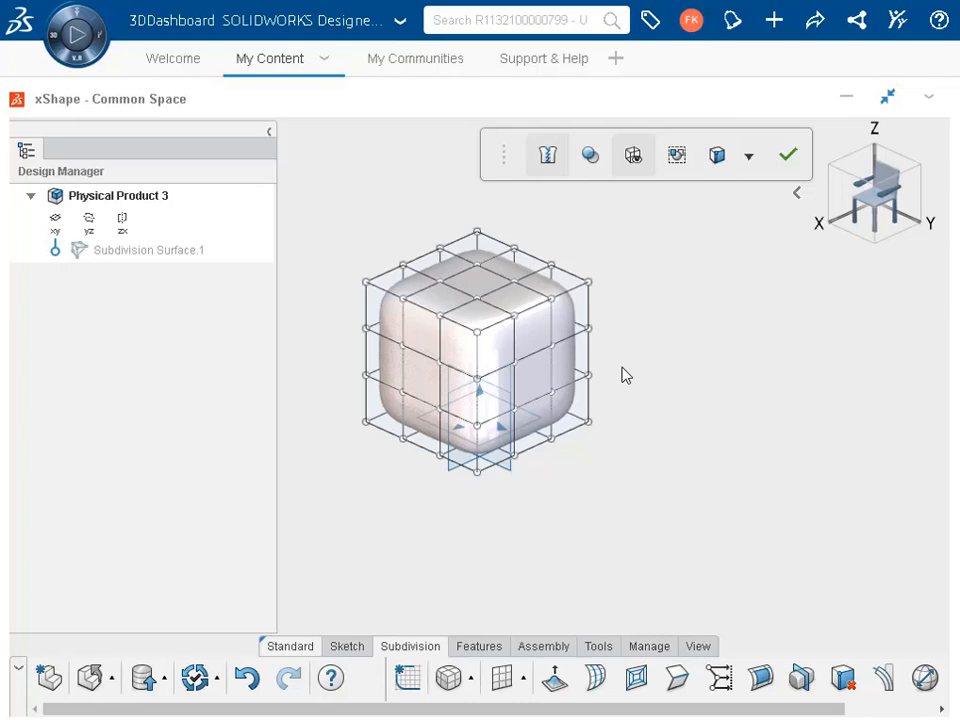
{"action": "left_click", "coordinate": [533, 425]}
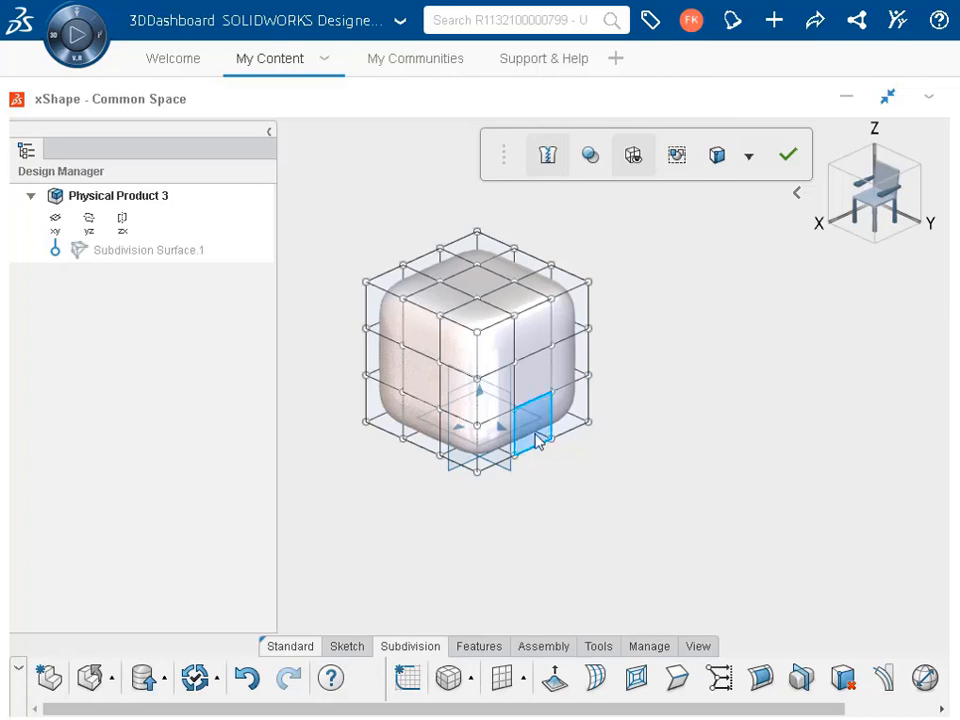
{"action": "left_click", "coordinate": [547, 377], "text": "ctrl"}
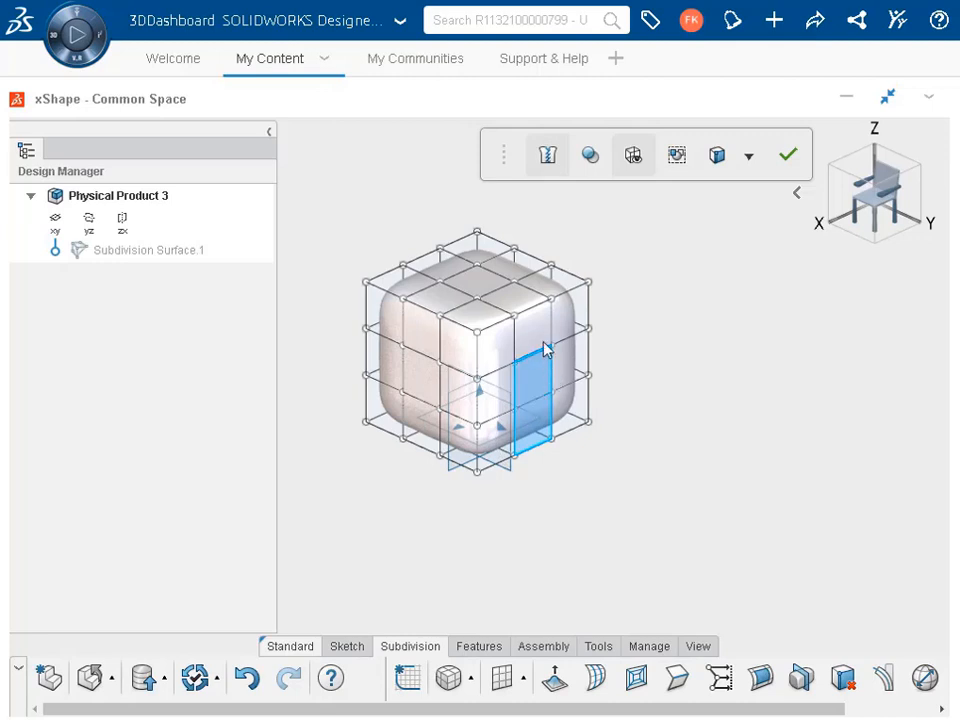
{"action": "left_click", "coordinate": [541, 342], "text": "ctrl"}
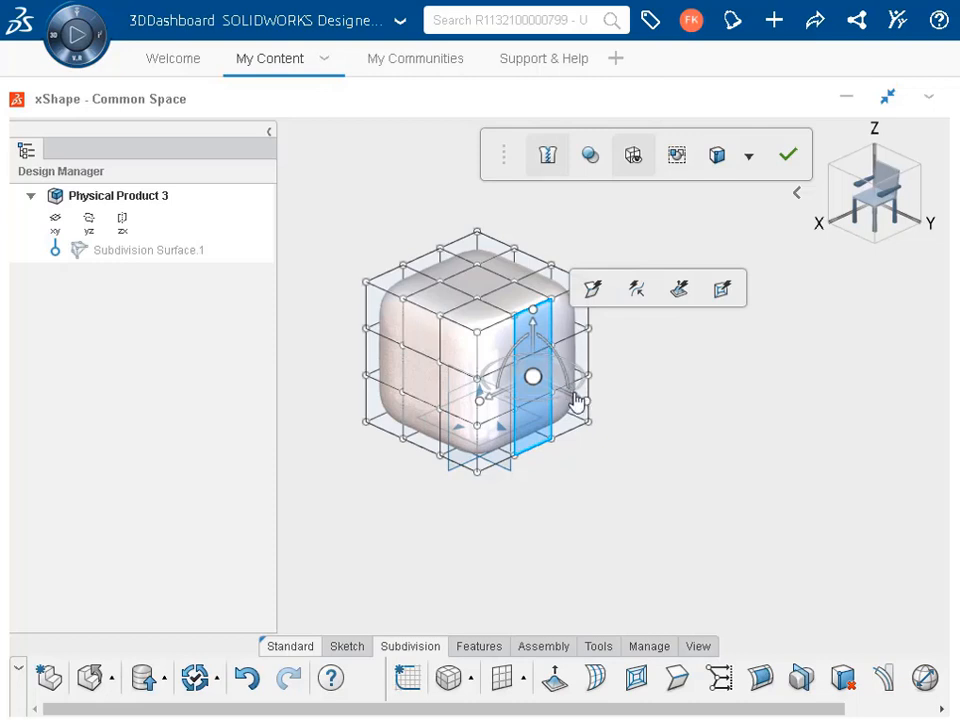
{"action": "left_click_drag", "start_coordinate": [575, 400], "coordinate": [659, 457]}
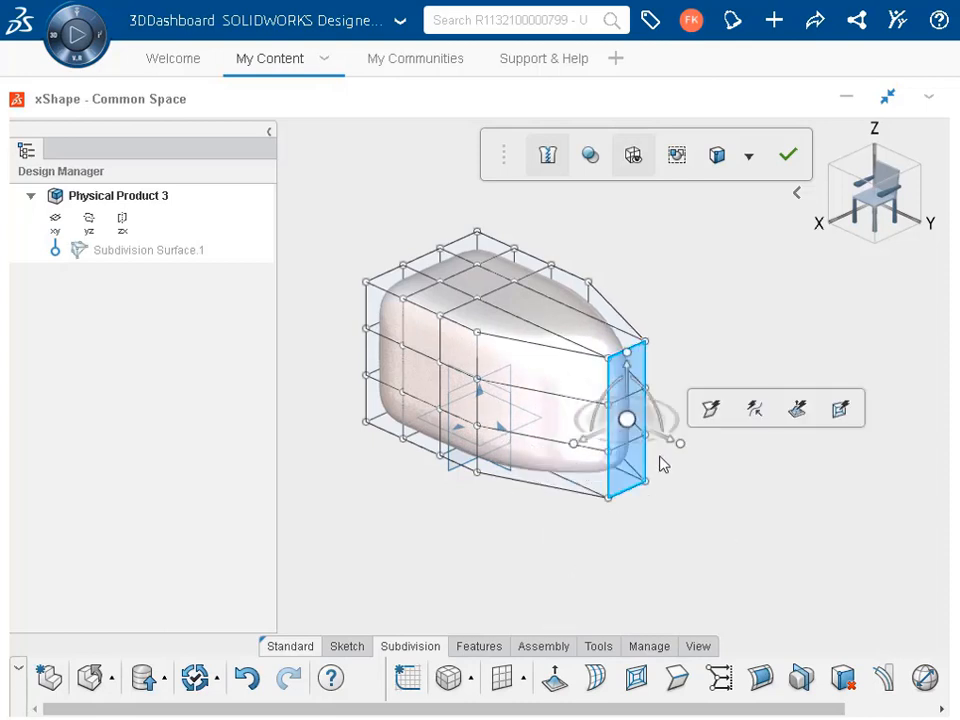
{"action": "key", "text": "Escape"}
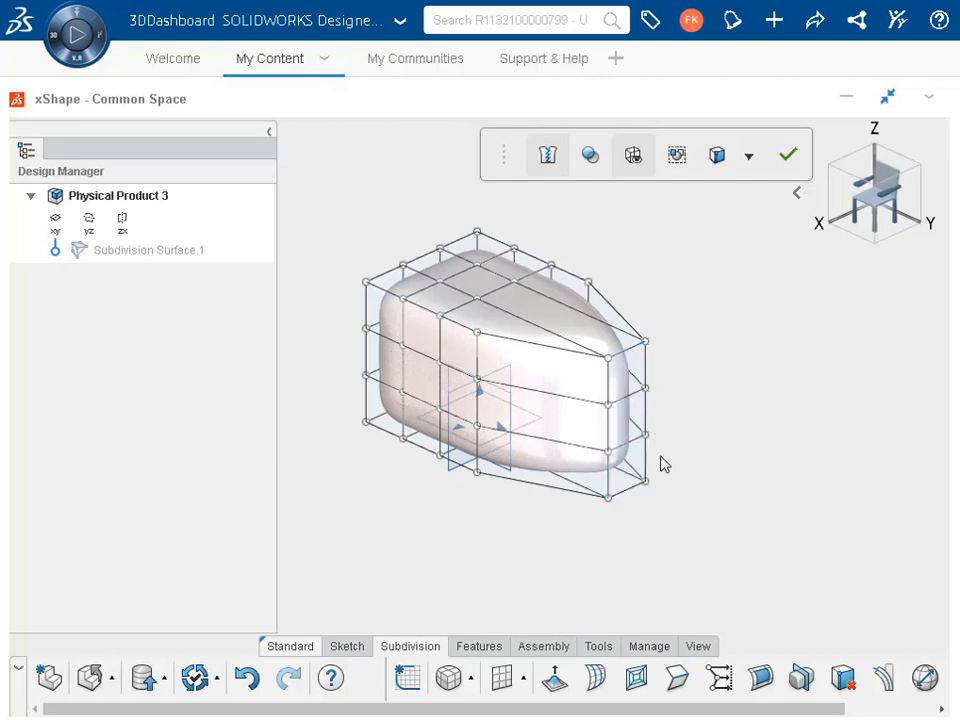
Step: Raise the middle strip of three top cage faces along Z, and switch the control cage display off
{"action": "left_click", "coordinate": [450, 268]}
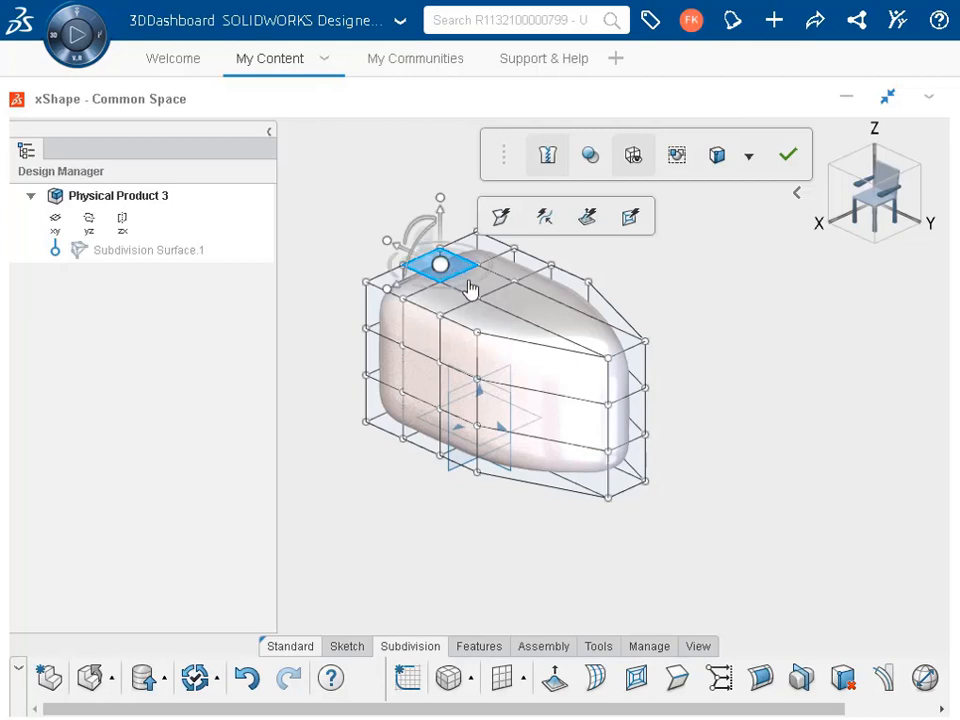
{"action": "left_click", "coordinate": [470, 283], "text": "ctrl"}
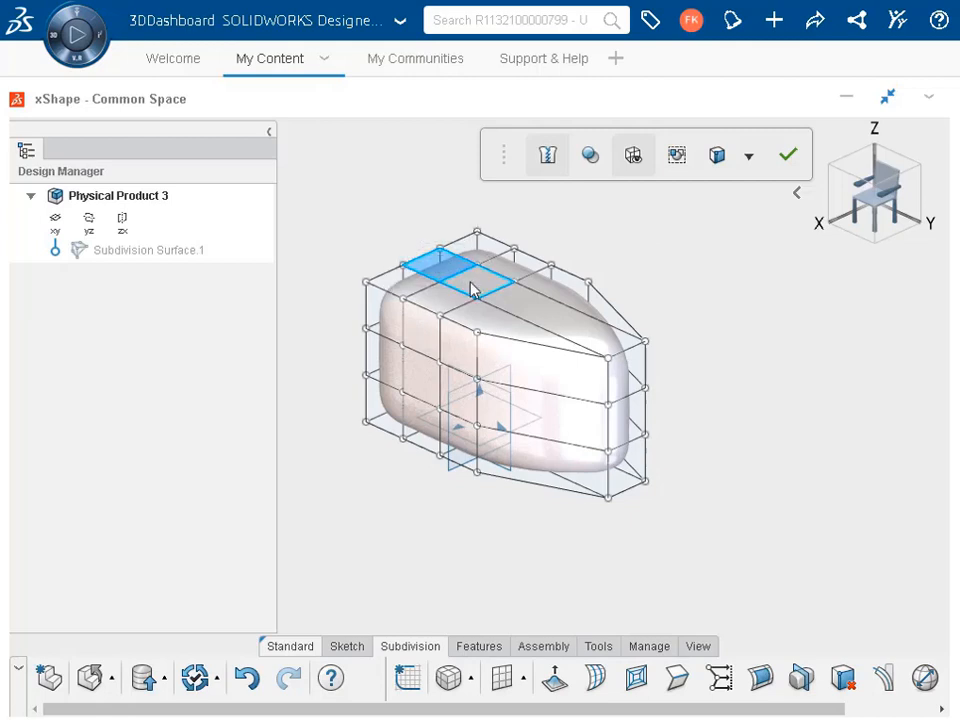
{"action": "left_click", "coordinate": [523, 319]}
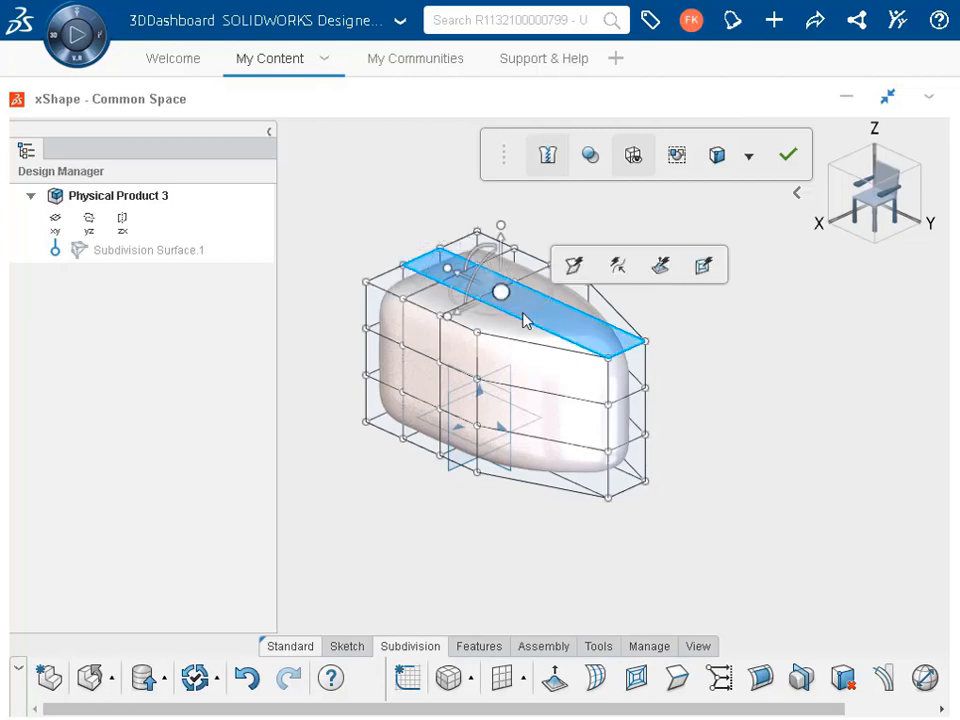
{"action": "left_click_drag", "start_coordinate": [506, 248], "coordinate": [521, 186]}
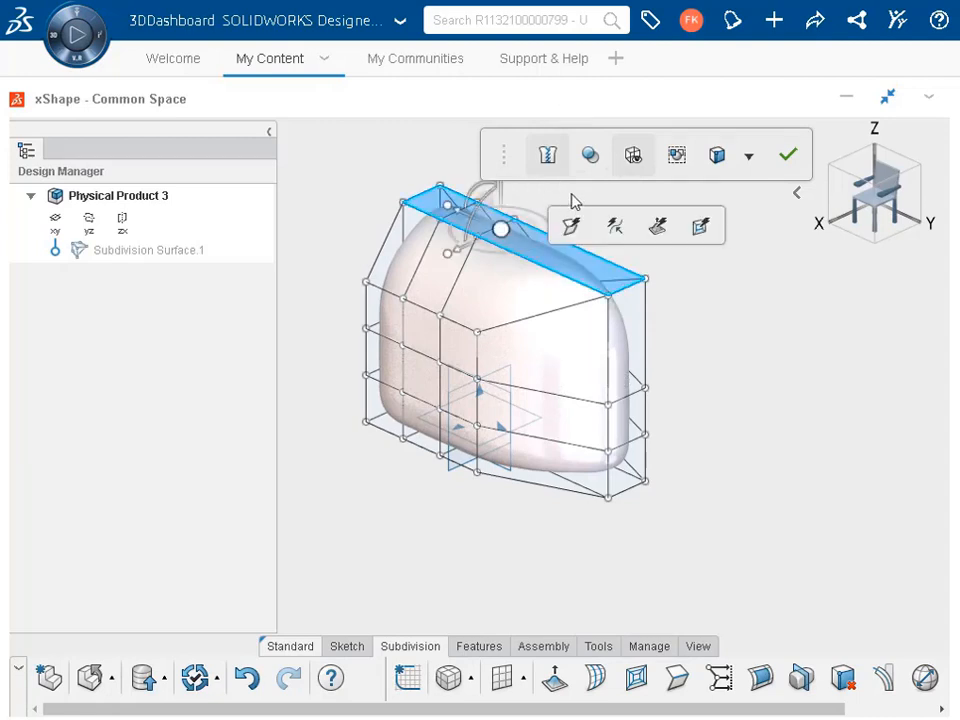
{"action": "left_click", "coordinate": [575, 203]}
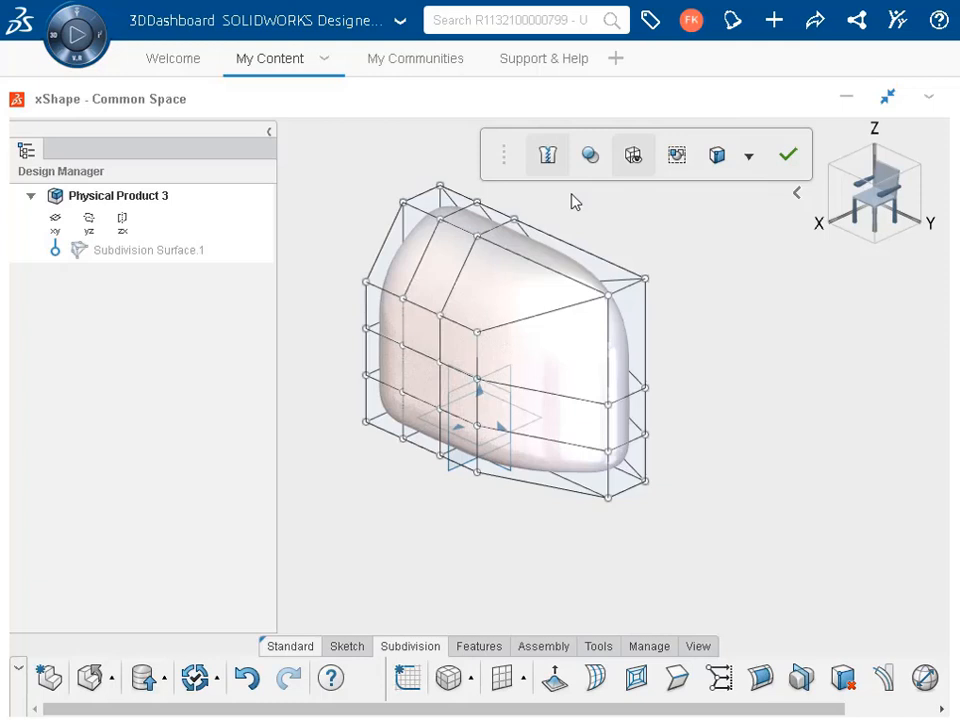
{"action": "left_click", "coordinate": [633, 157]}
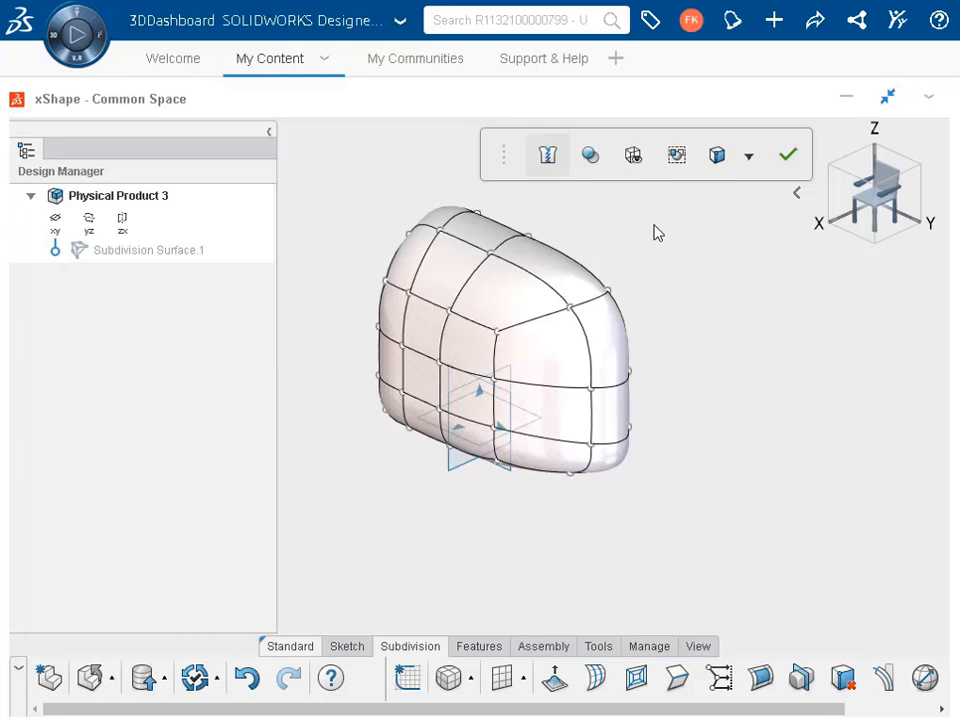
Step: In the view normal to the yz plane, move the upper corner points at the +Y end inward and slightly down to slope the nose
{"action": "key", "text": "space"}
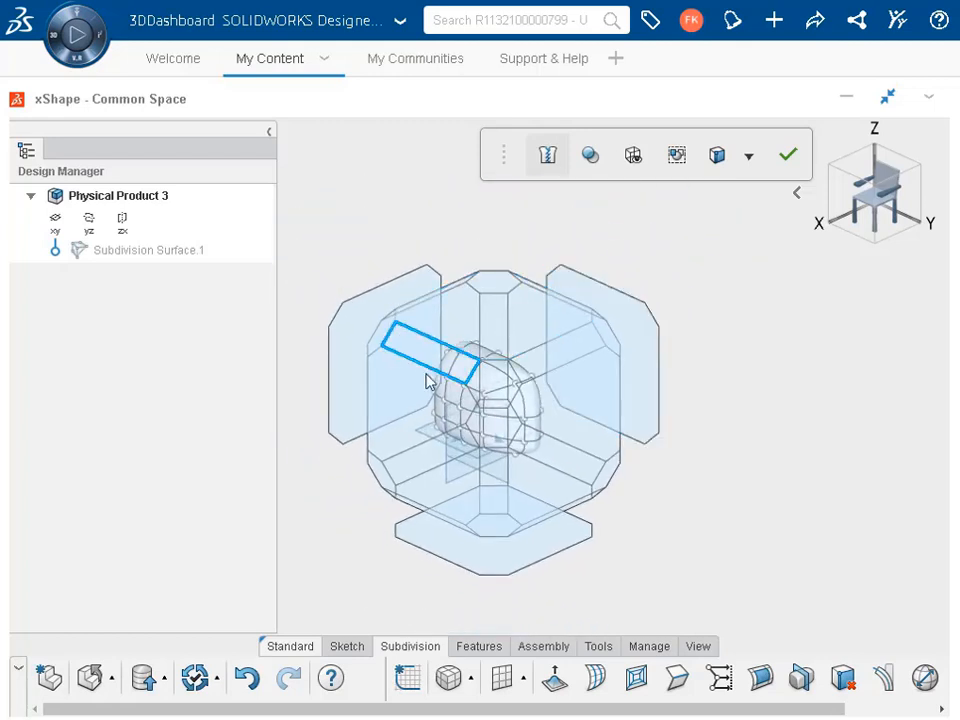
{"action": "left_click", "coordinate": [410, 400]}
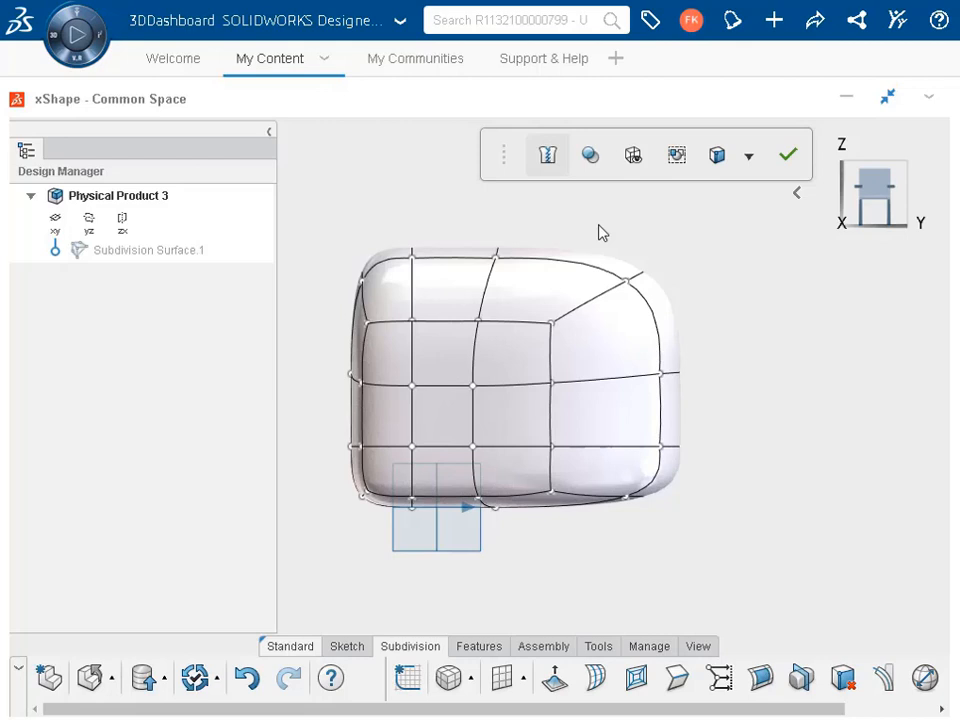
{"action": "left_click_drag", "start_coordinate": [602, 233], "coordinate": [686, 325]}
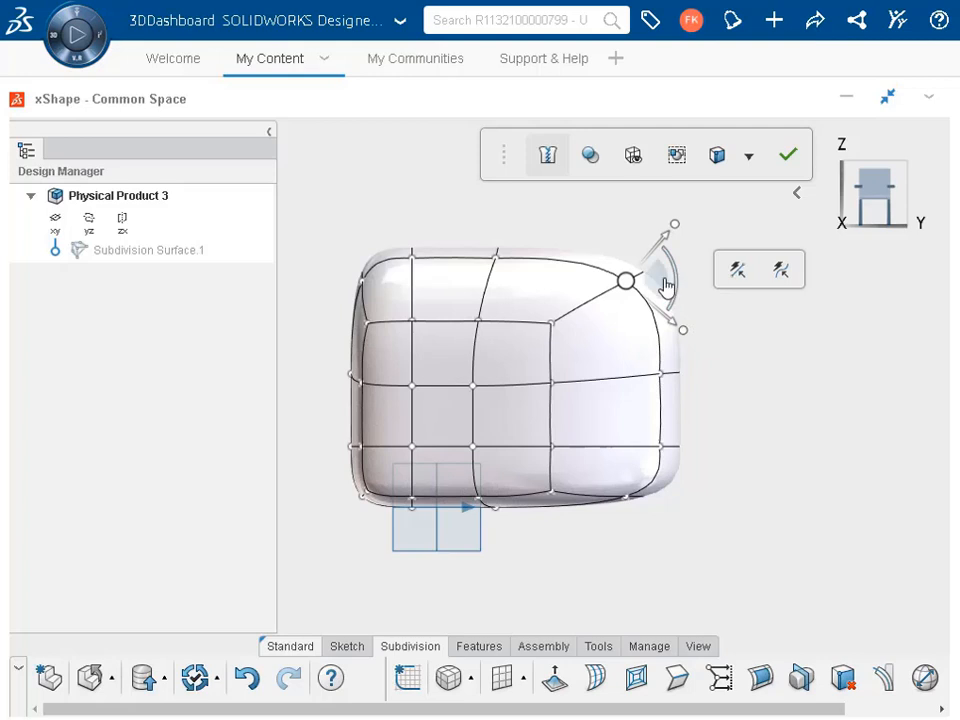
{"action": "left_click_drag", "start_coordinate": [670, 296], "coordinate": [567, 314]}
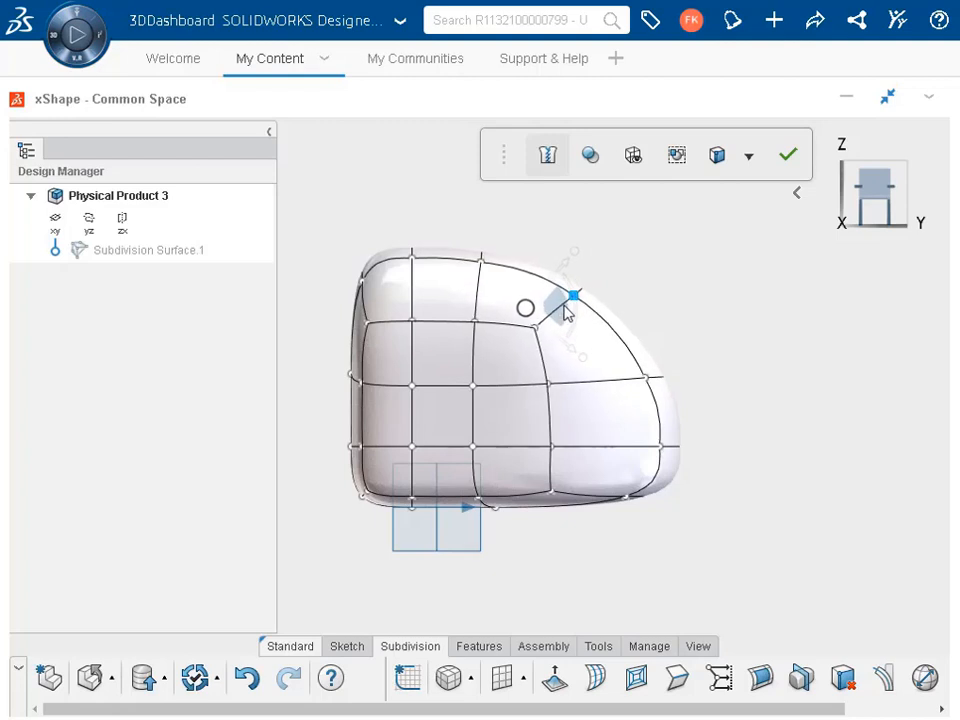
{"action": "left_click", "coordinate": [683, 300]}
Step: Select all points at the -Y end of the body and move them outward along Y to lengthen it
{"action": "middle_click_drag", "start_coordinate": [683, 300], "coordinate": [694, 350], "text": "shift"}
{"action": "left_click_drag", "start_coordinate": [347, 251], "coordinate": [428, 520]}
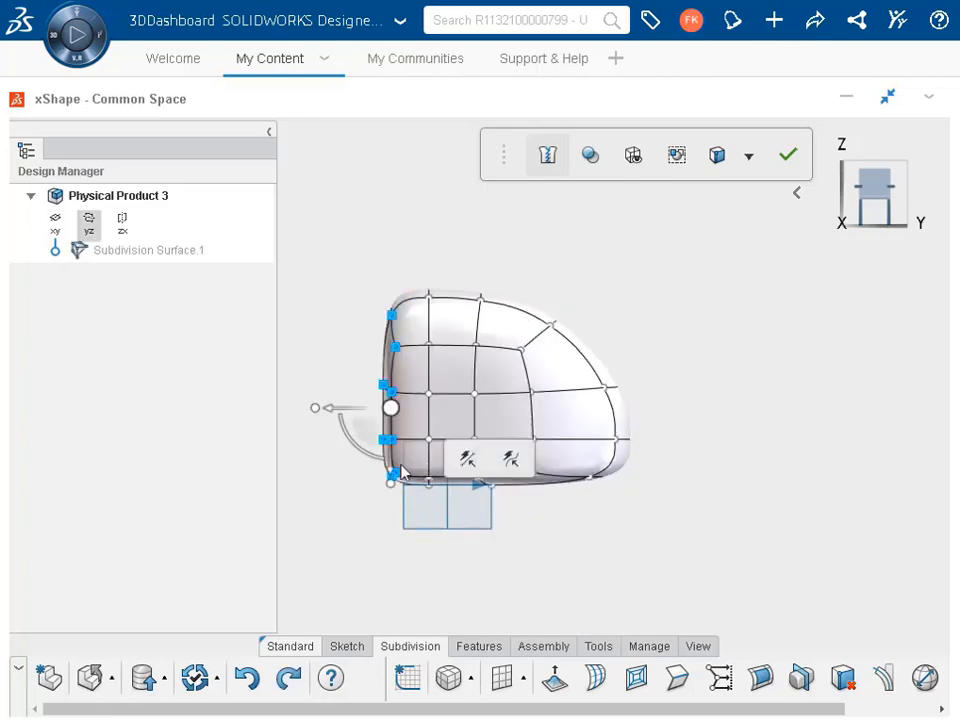
{"action": "left_click_drag", "start_coordinate": [331, 416], "coordinate": [270, 318]}
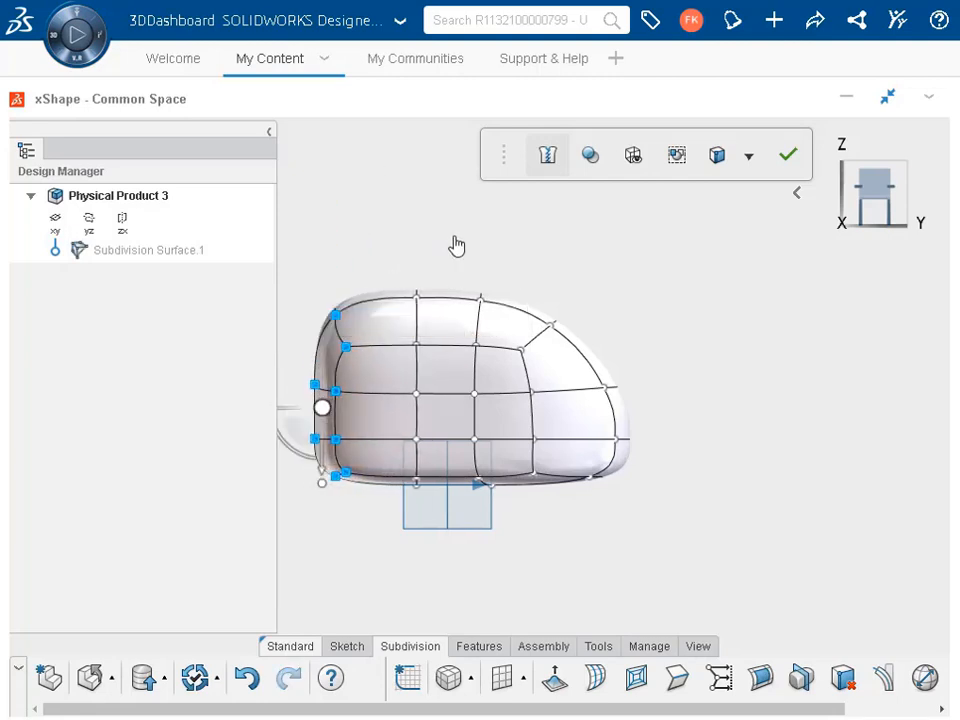
{"action": "left_click", "coordinate": [456, 243]}
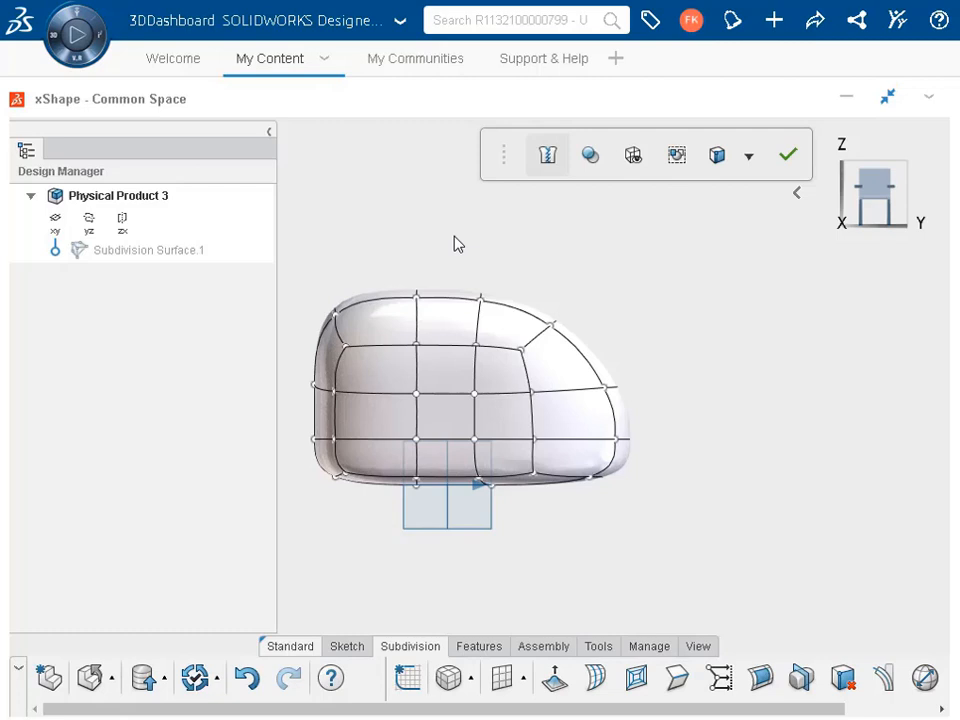
Step: Turn on symmetry for the subdivision body about the yz plane
{"action": "left_click", "coordinate": [898, 710]}
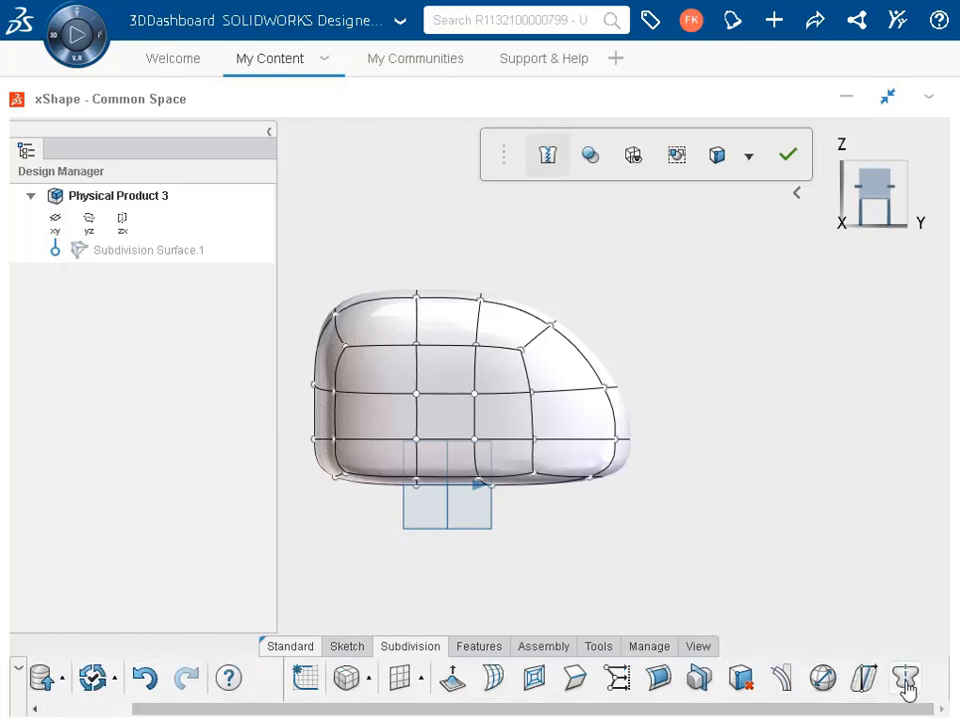
{"action": "left_click", "coordinate": [905, 680]}
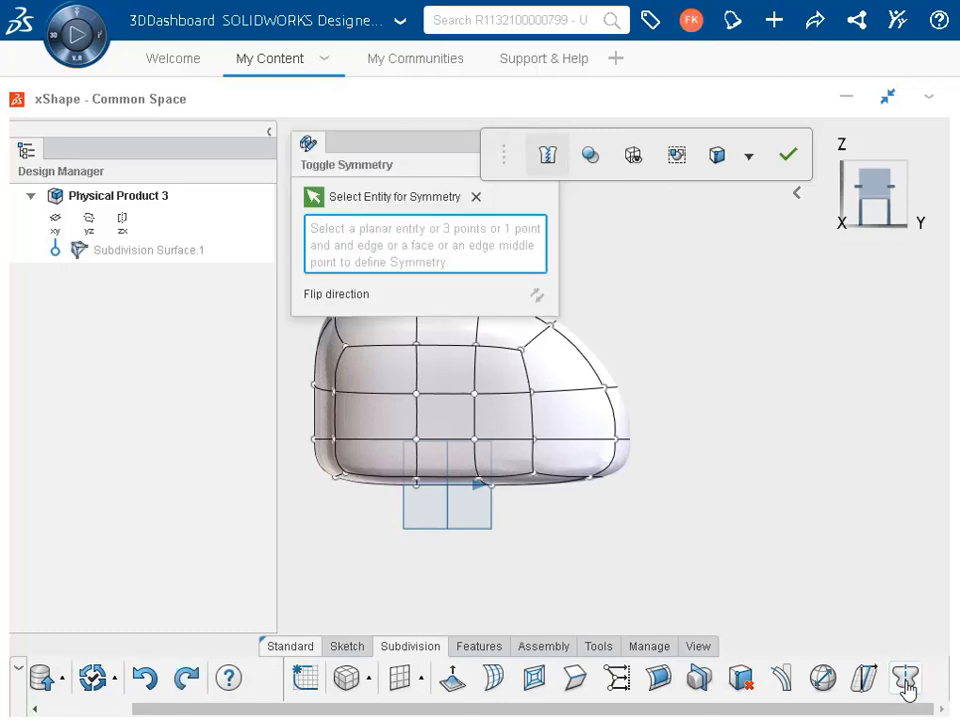
{"action": "left_click", "coordinate": [89, 222]}
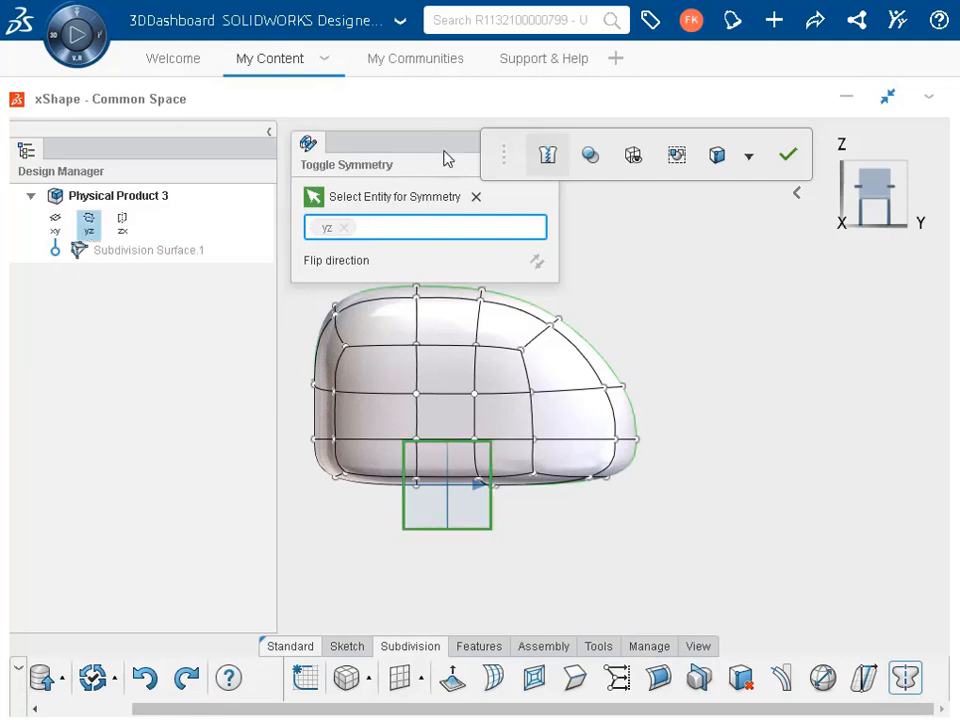
{"action": "left_click_drag", "start_coordinate": [446, 156], "coordinate": [446, 197]}
{"action": "left_click", "coordinate": [511, 216]}
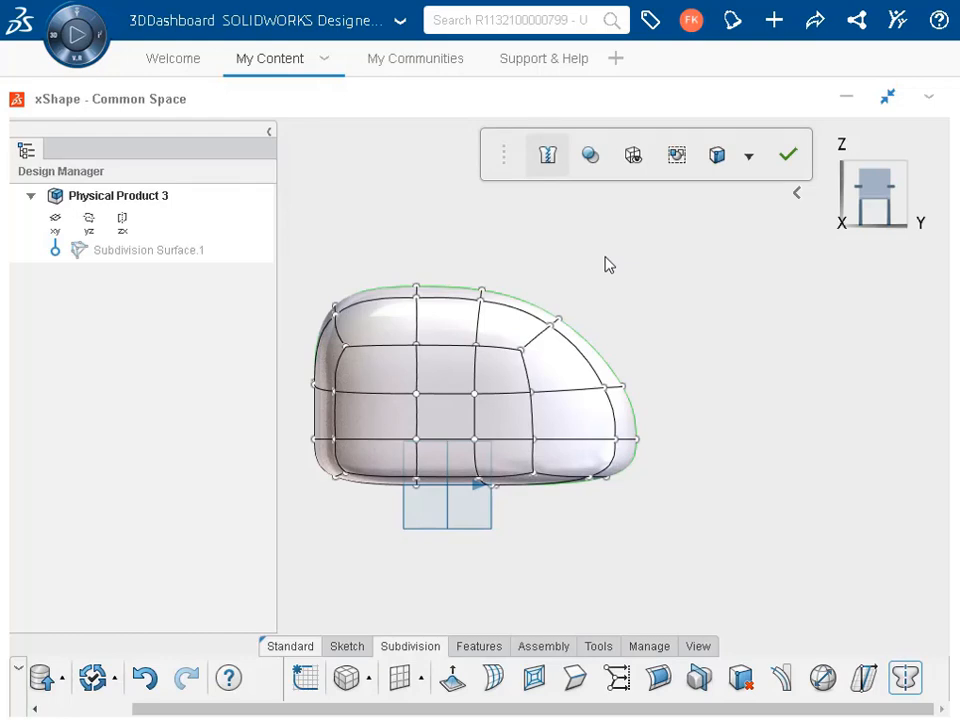
Step: Crease the full loop of edges around the underside of the body to give it a sharp, flat base
{"action": "key", "text": "ctrl+7"}
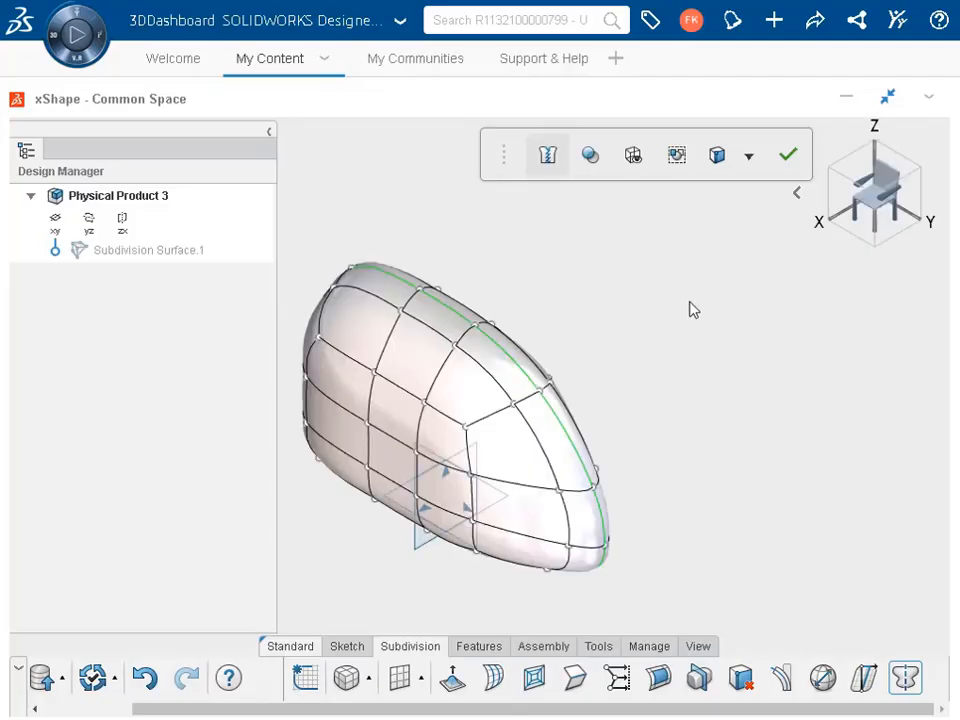
{"action": "key", "text": "shift+Up"}
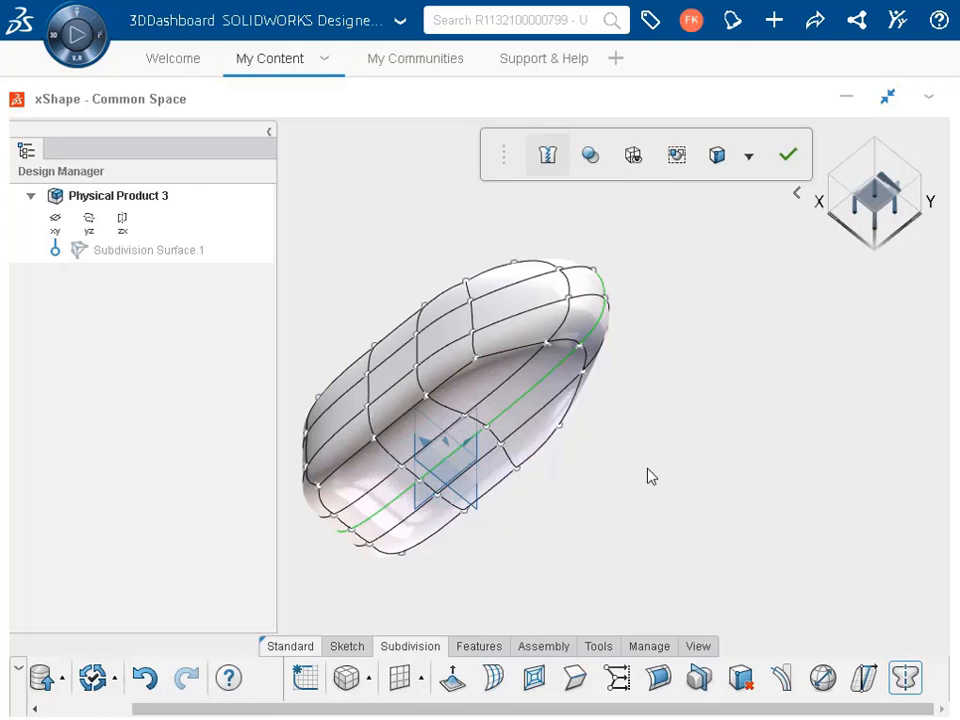
{"action": "left_click", "coordinate": [579, 681]}
{"action": "left_click", "coordinate": [342, 533]}
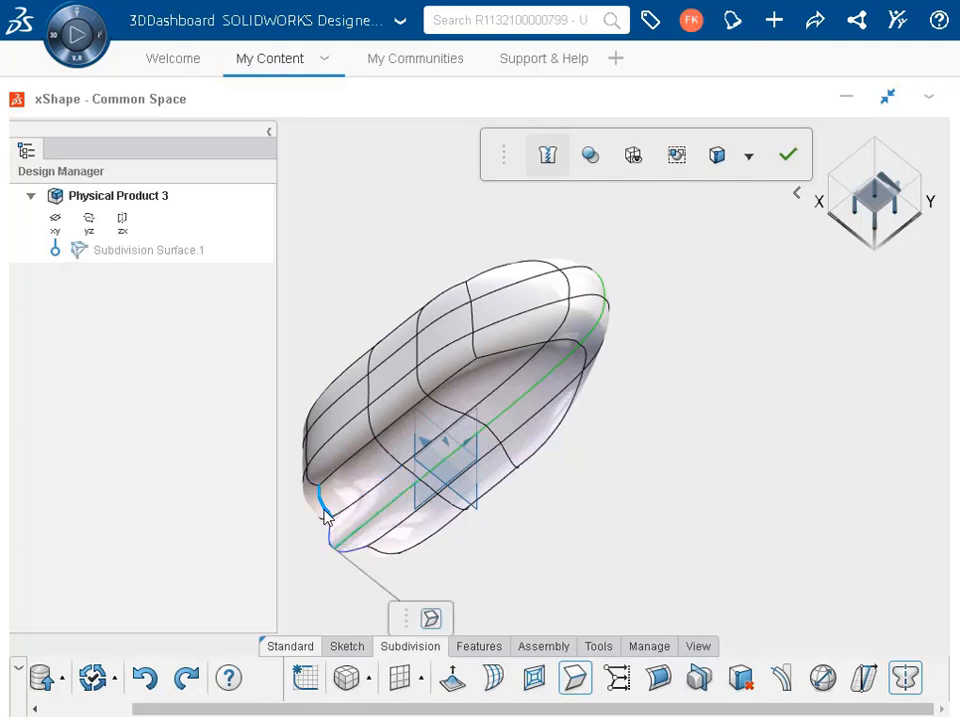
{"action": "left_click", "coordinate": [325, 517]}
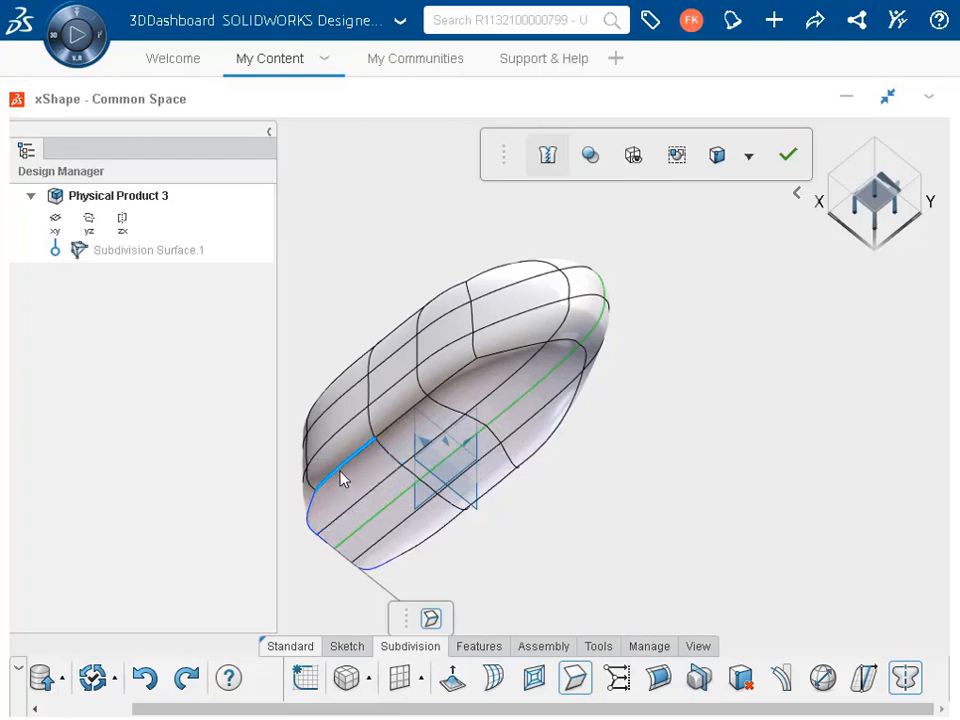
{"action": "left_click", "coordinate": [340, 470]}
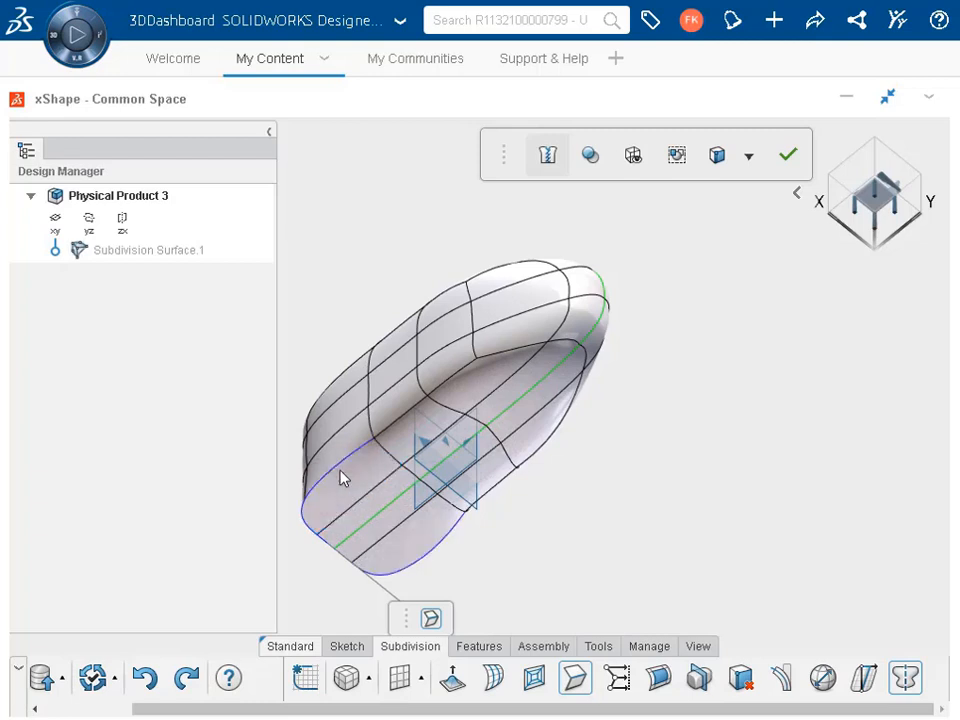
{"action": "left_click", "coordinate": [387, 440]}
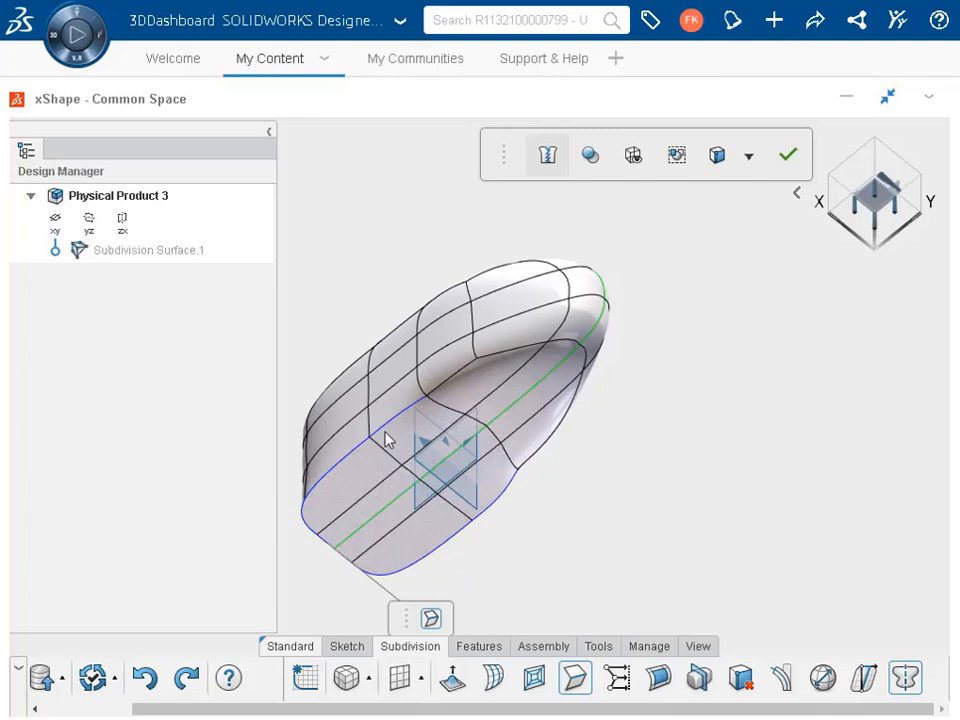
{"action": "left_click", "coordinate": [440, 392]}
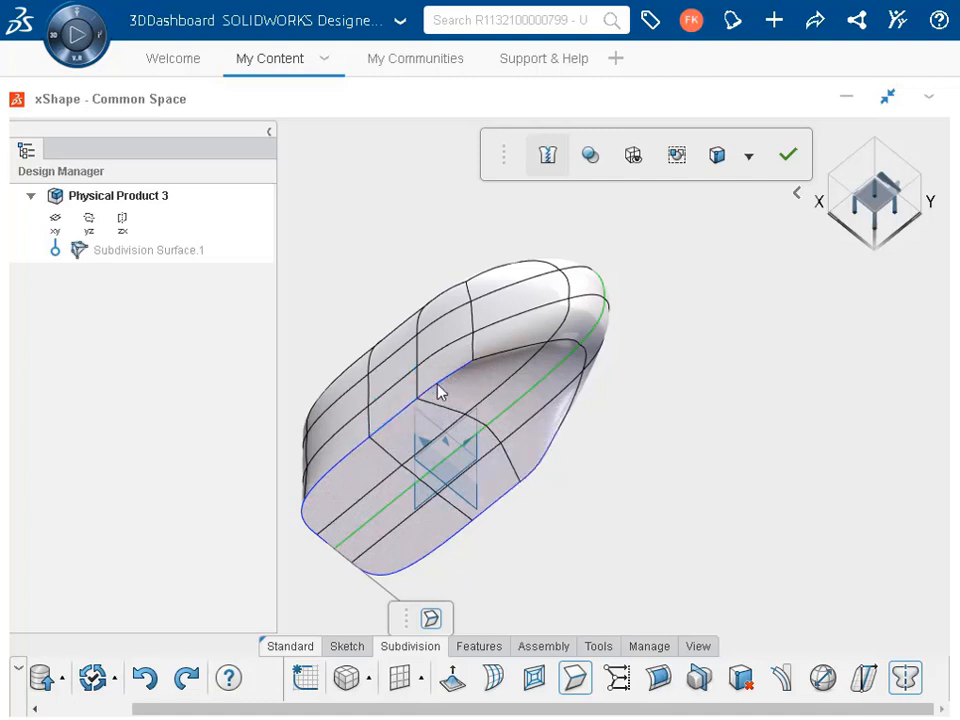
{"action": "left_click", "coordinate": [491, 365]}
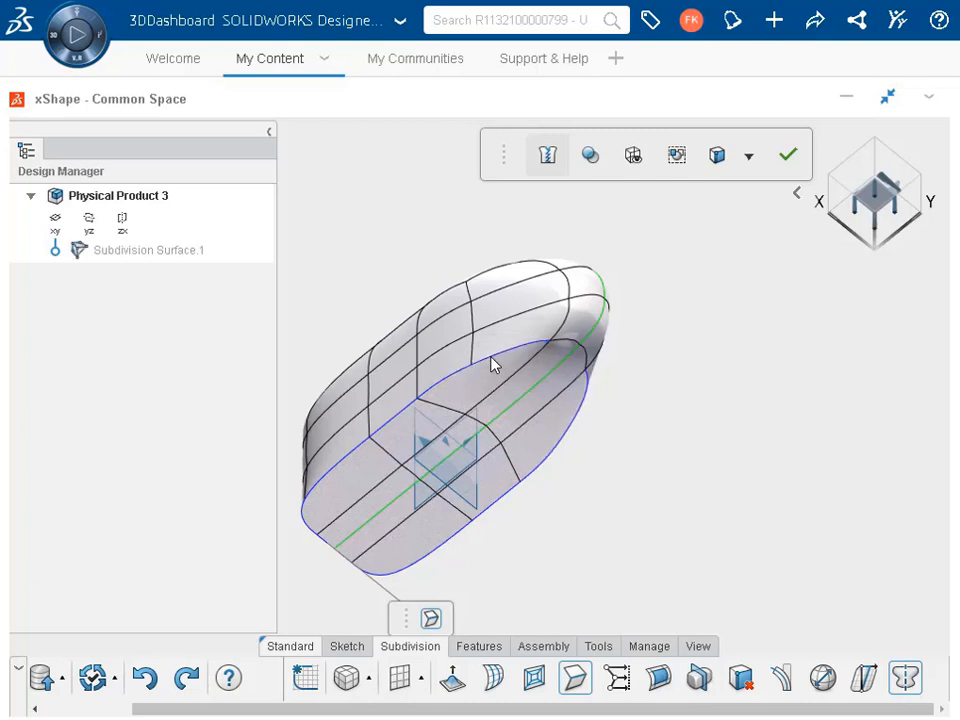
{"action": "left_click", "coordinate": [563, 346]}
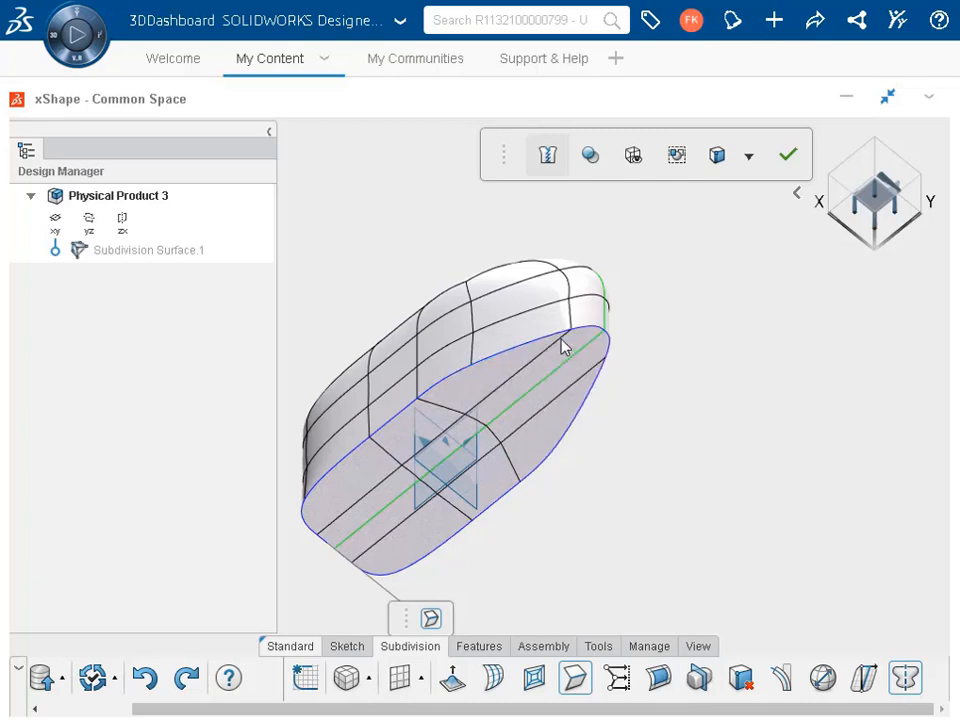
{"action": "left_click", "coordinate": [636, 575]}
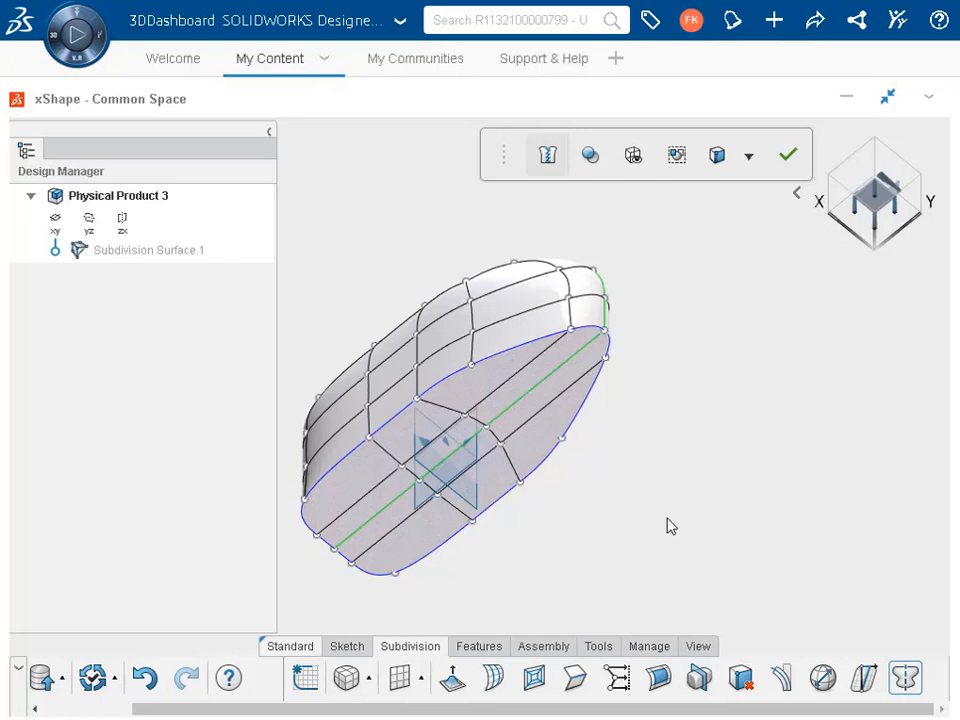
Step: Select all outer points along one flank of the body and move them outward along X to widen the symmetric shape
{"action": "left_click", "coordinate": [754, 685]}
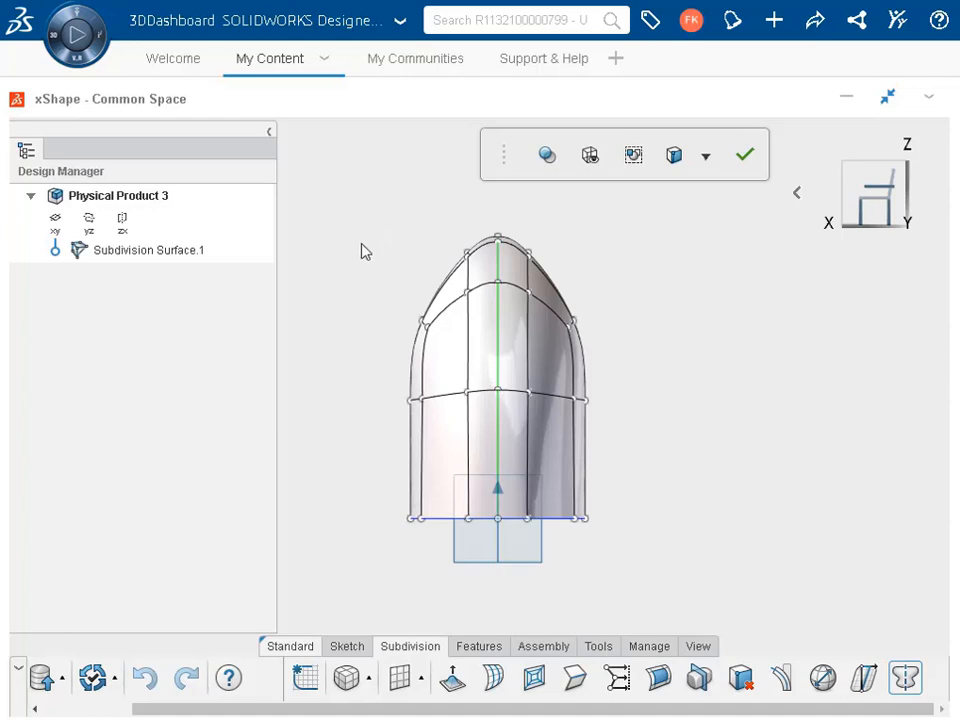
{"action": "left_click_drag", "start_coordinate": [349, 275], "coordinate": [453, 565]}
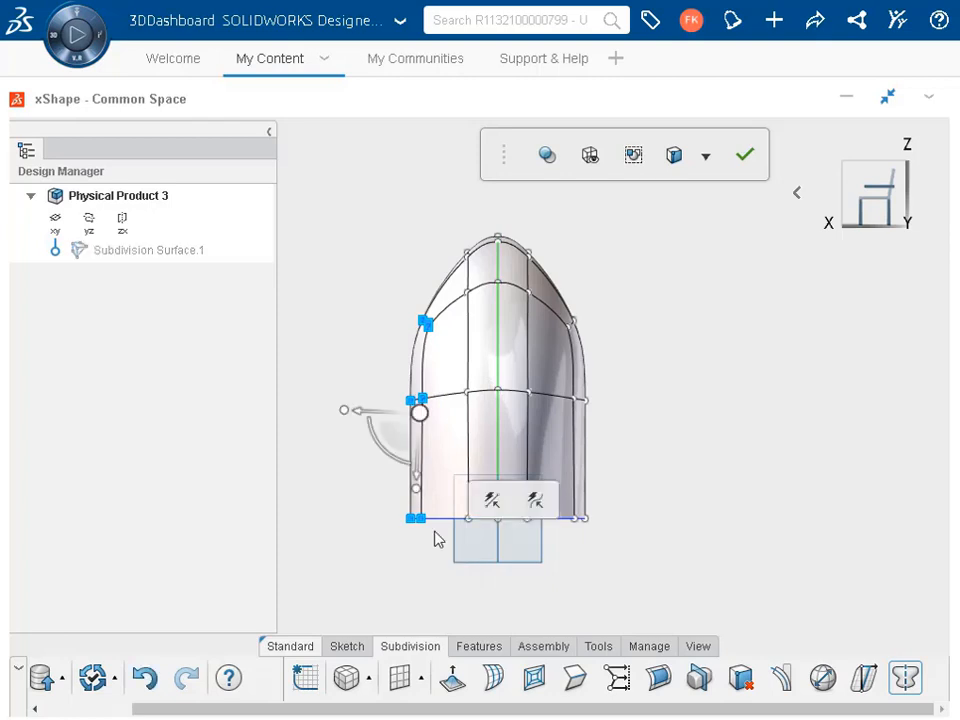
{"action": "right_click", "coordinate": [420, 413]}
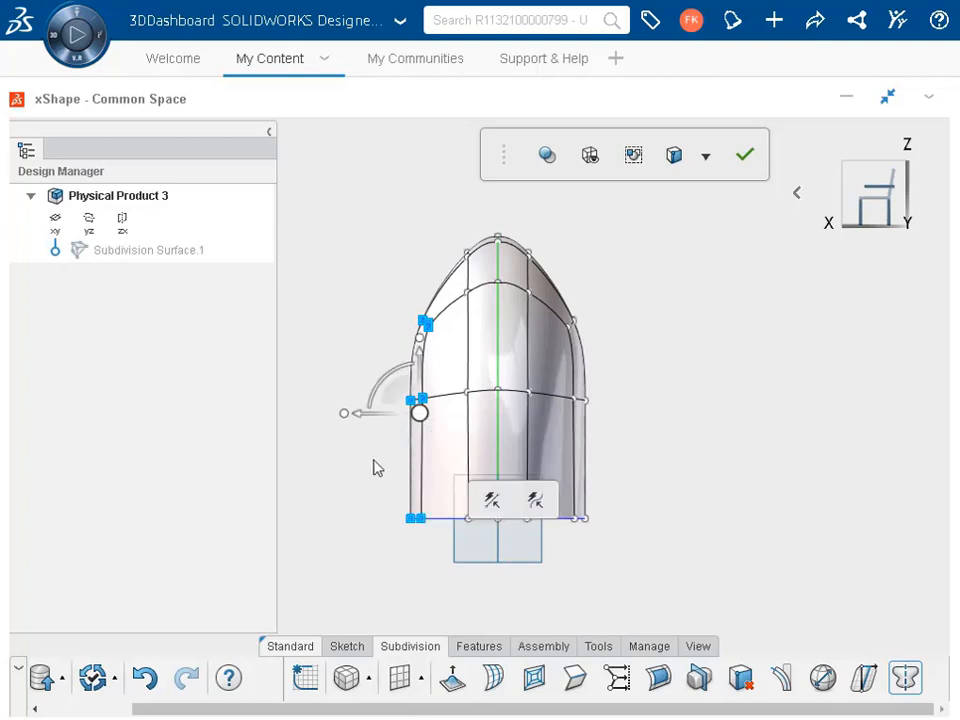
{"action": "left_click_drag", "start_coordinate": [355, 414], "coordinate": [317, 418]}
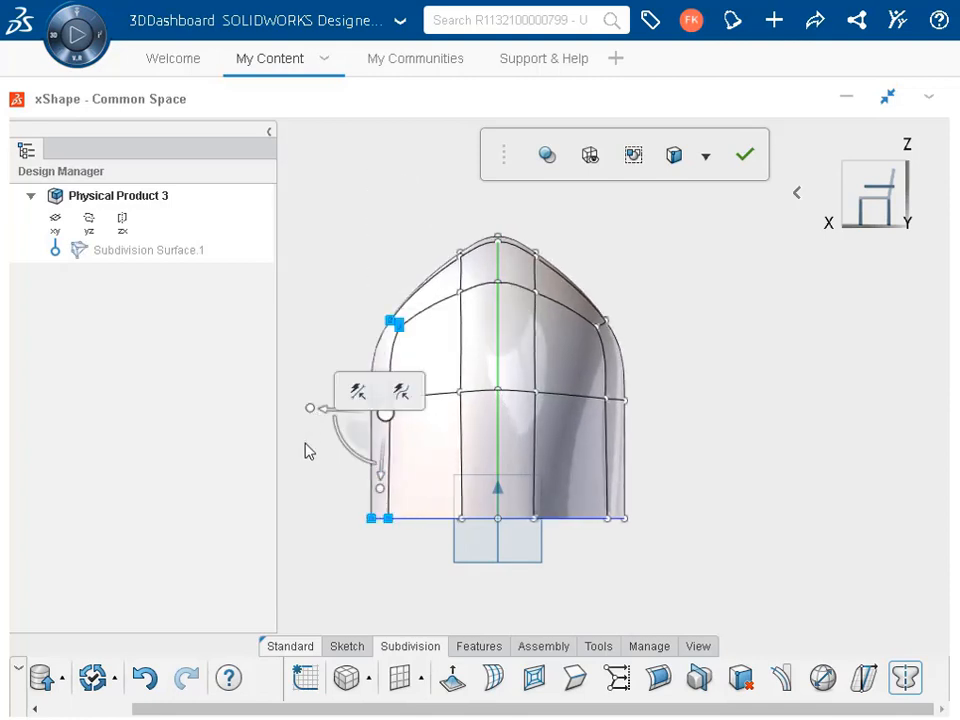
{"action": "left_click", "coordinate": [309, 451]}
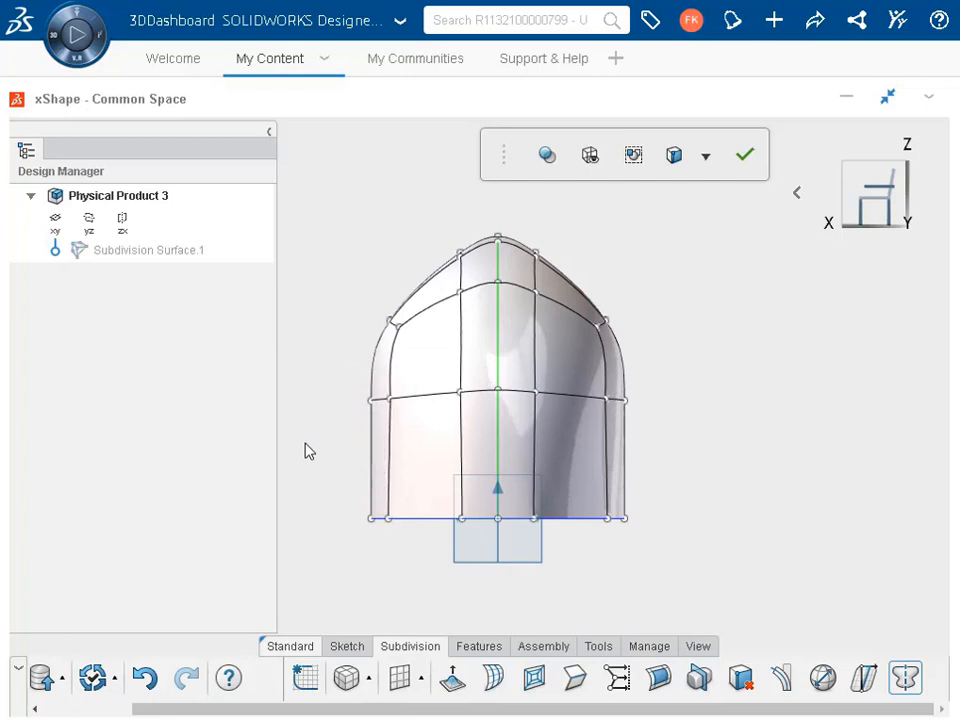
Step: In the view normal to the yz plane, select all points along the bottom edge and raise them along Z
{"action": "key", "text": "ctrl+z"}
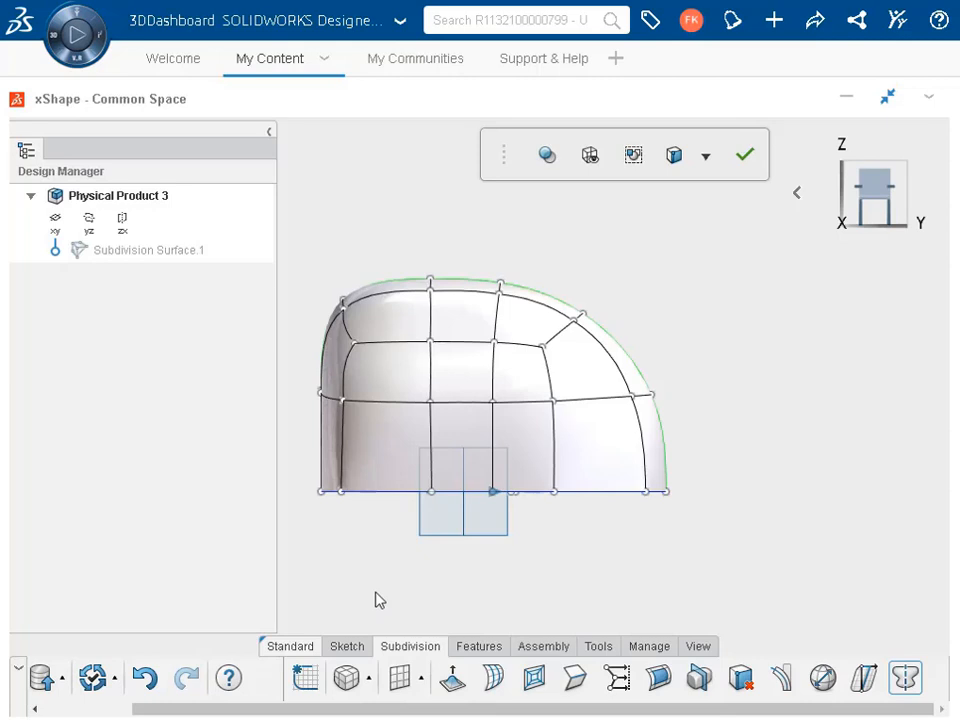
{"action": "left_click_drag", "start_coordinate": [310, 515], "coordinate": [690, 481]}
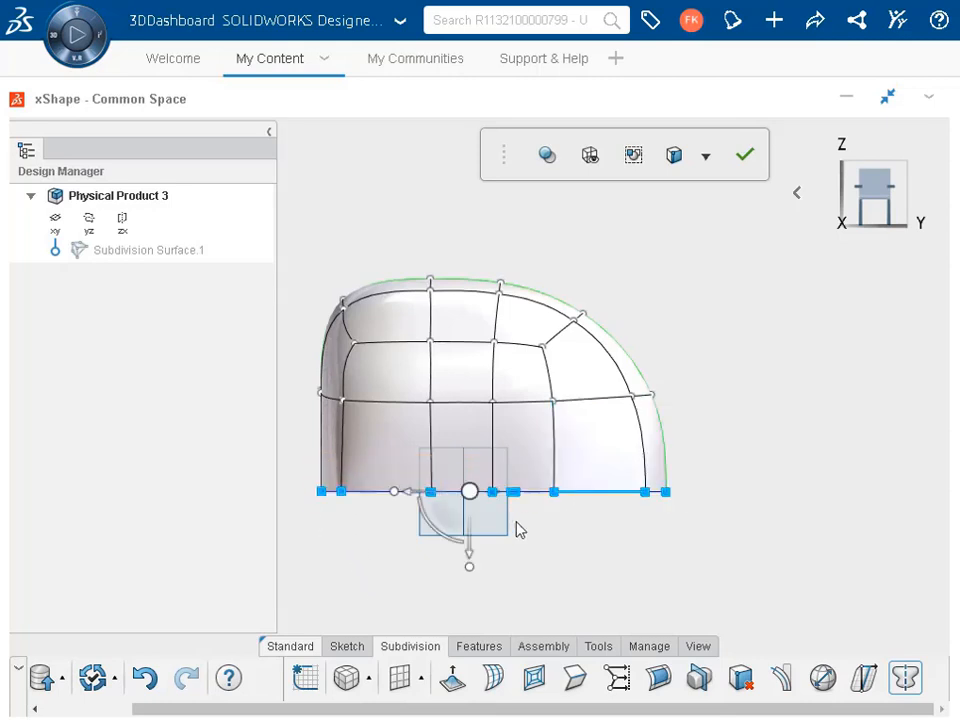
{"action": "left_click_drag", "start_coordinate": [470, 560], "coordinate": [476, 513]}
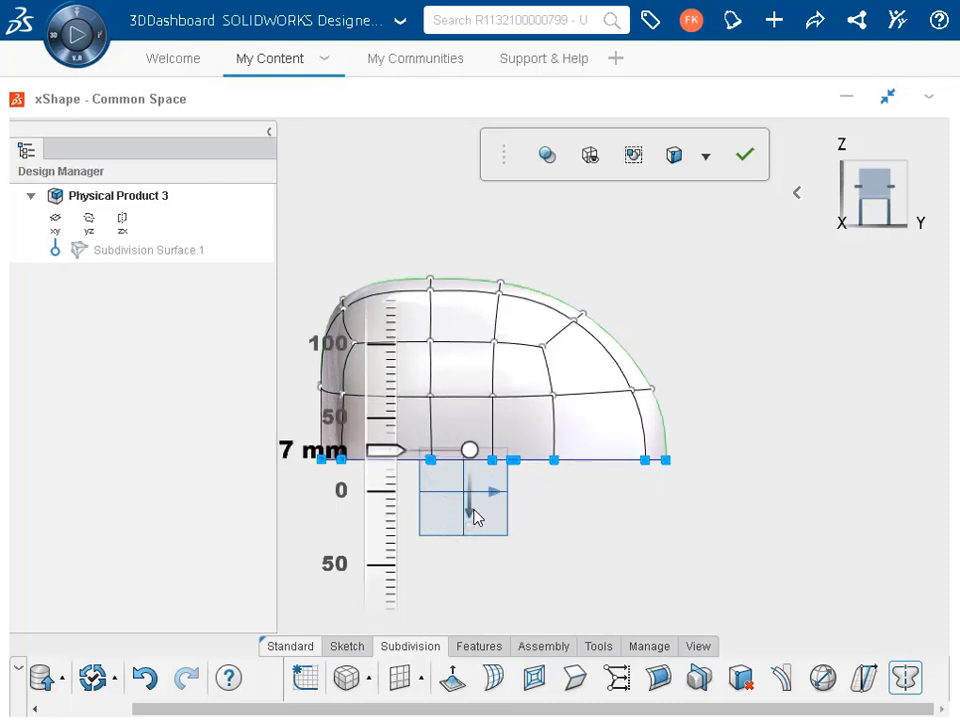
{"action": "left_click", "coordinate": [603, 567]}
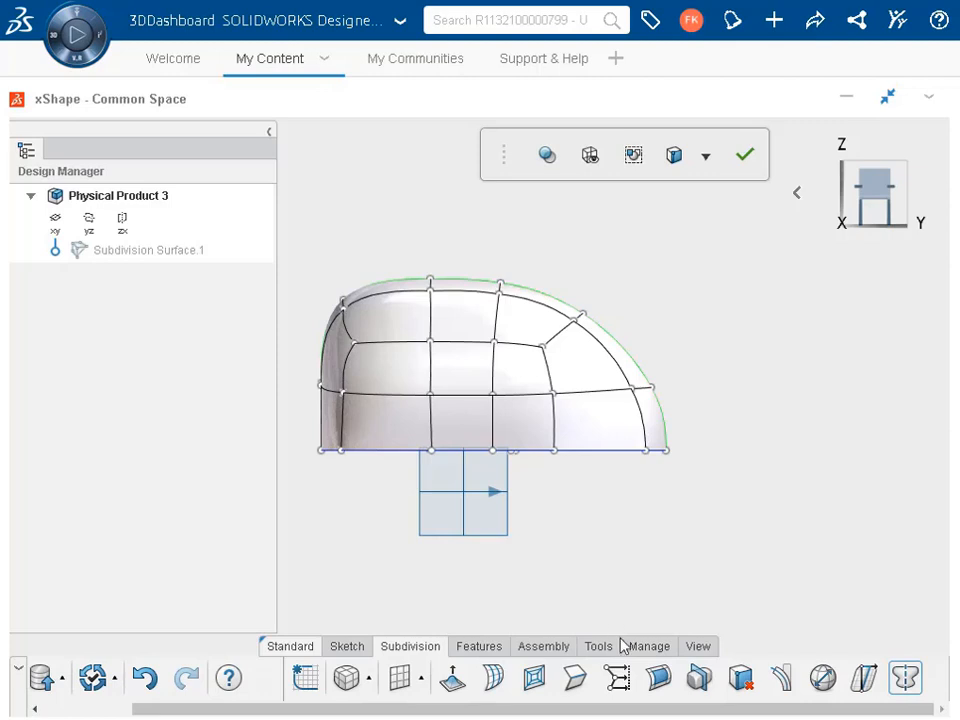
Step: Align all the bottom points to the xy plane with Align Mesh Points, using Align Vertices to Entity
{"action": "left_click", "coordinate": [618, 679]}
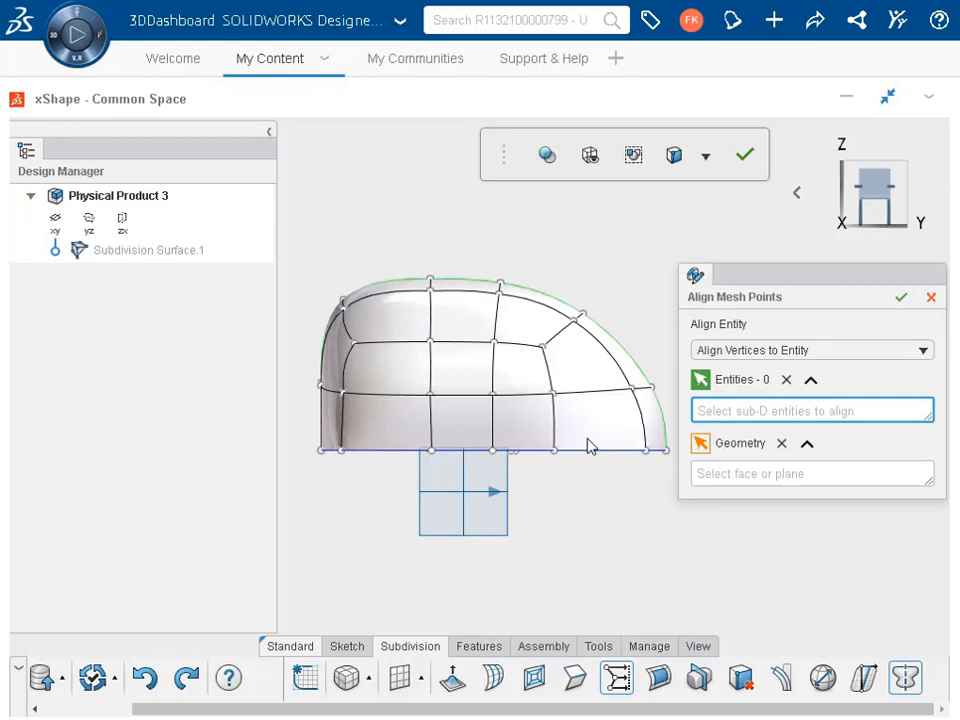
{"action": "left_click_drag", "start_coordinate": [297, 428], "coordinate": [680, 467]}
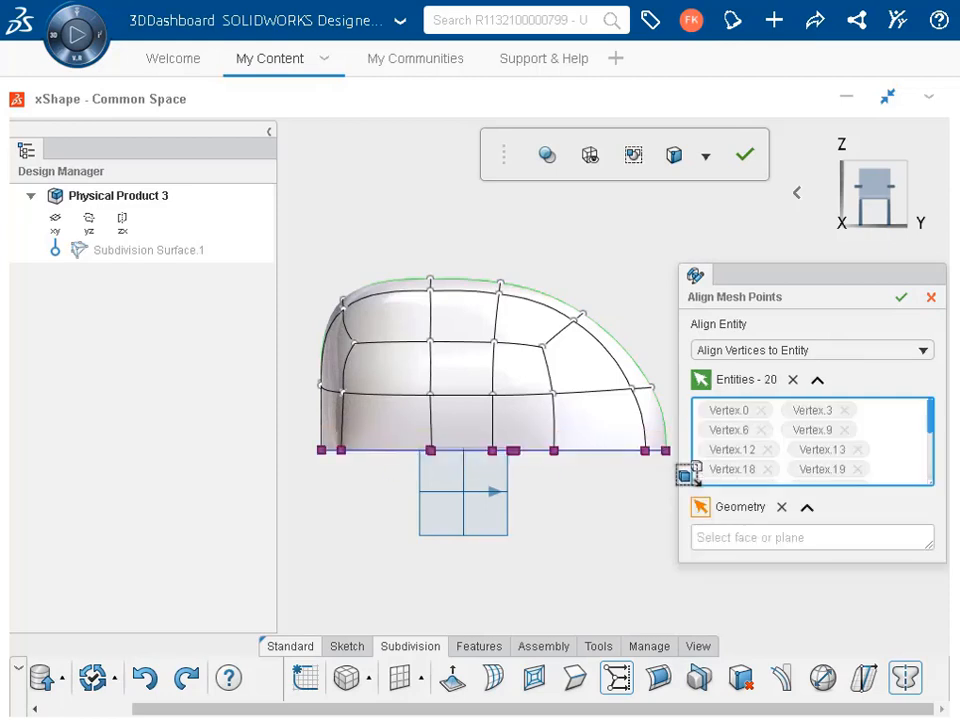
{"action": "left_click", "coordinate": [737, 548]}
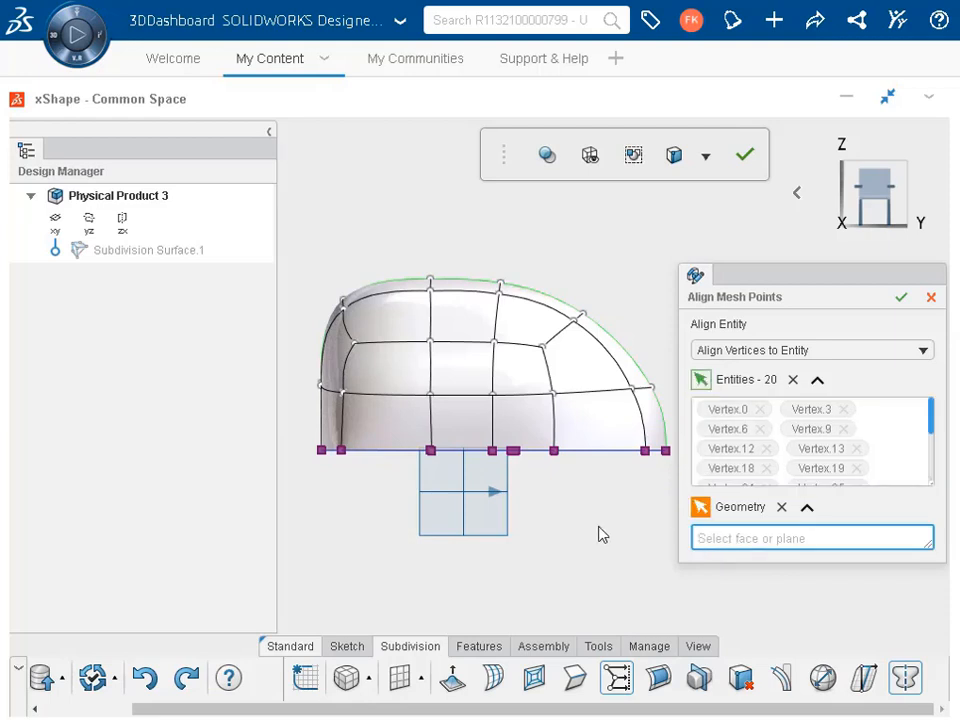
{"action": "left_click", "coordinate": [459, 498]}
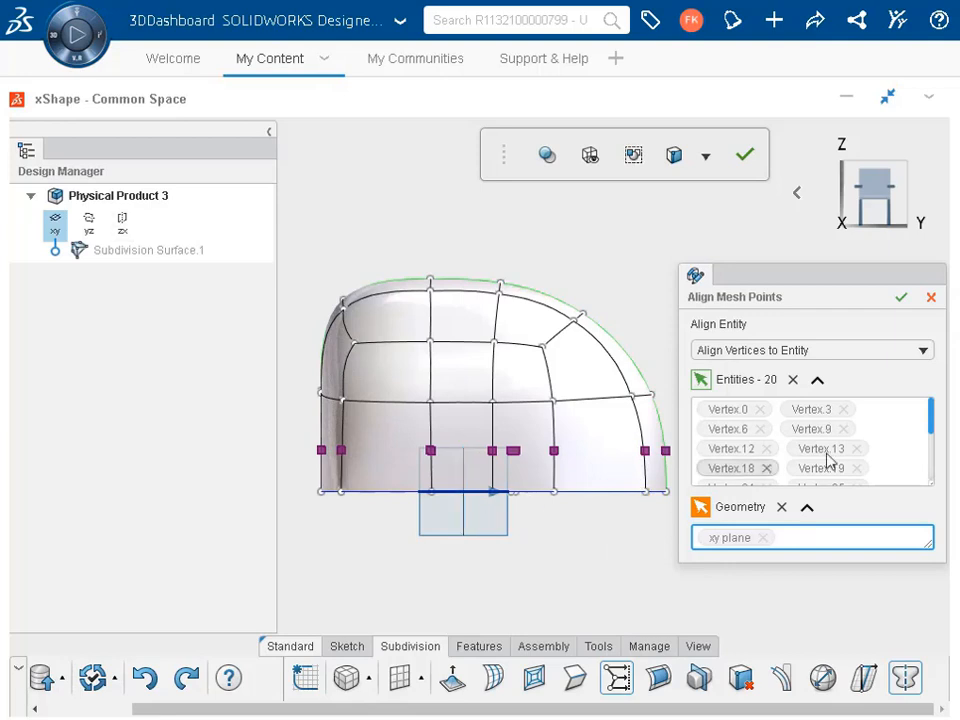
{"action": "left_click", "coordinate": [900, 299]}
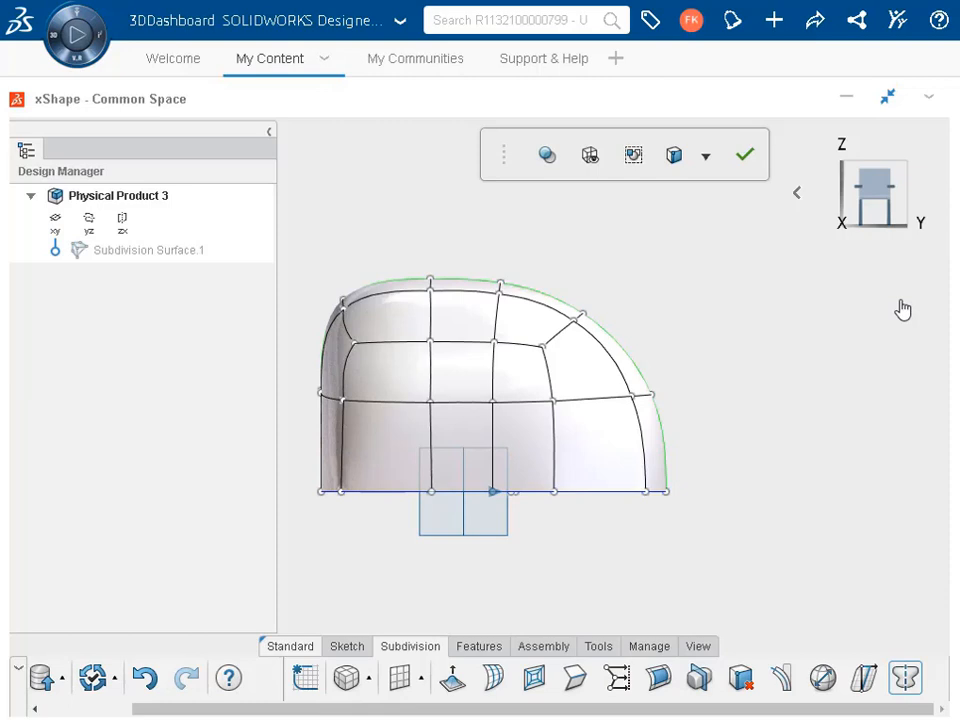
Step: With symmetry off, extrude the middle face of one flank together with its opposite face to form a handle opening through the body
{"action": "middle_click_drag", "start_coordinate": [903, 310], "coordinate": [827, 489]}
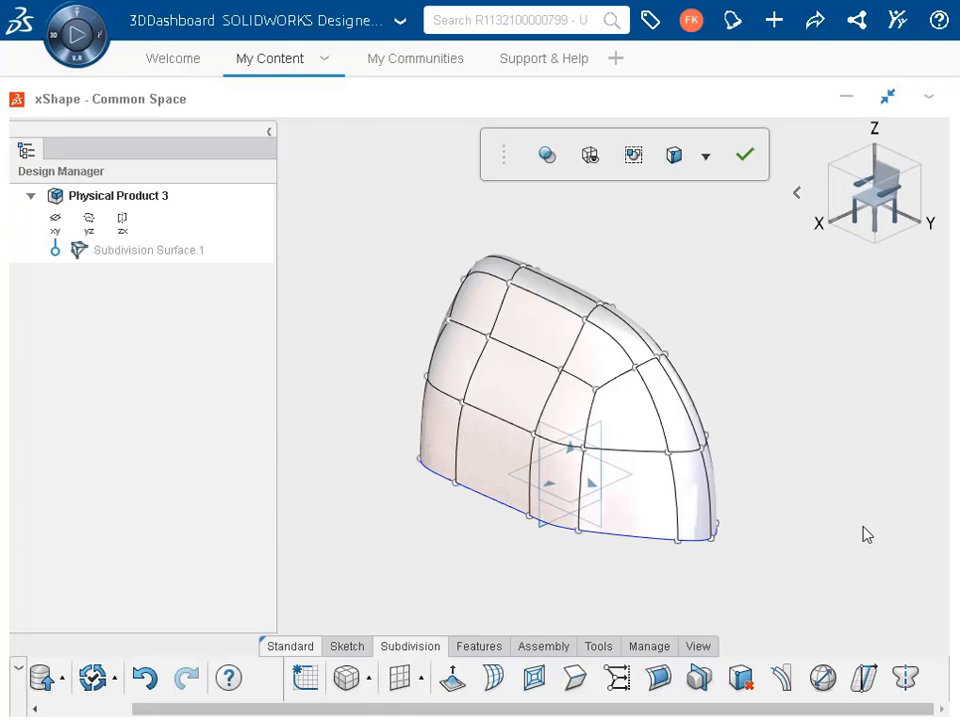
{"action": "left_click", "coordinate": [454, 686]}
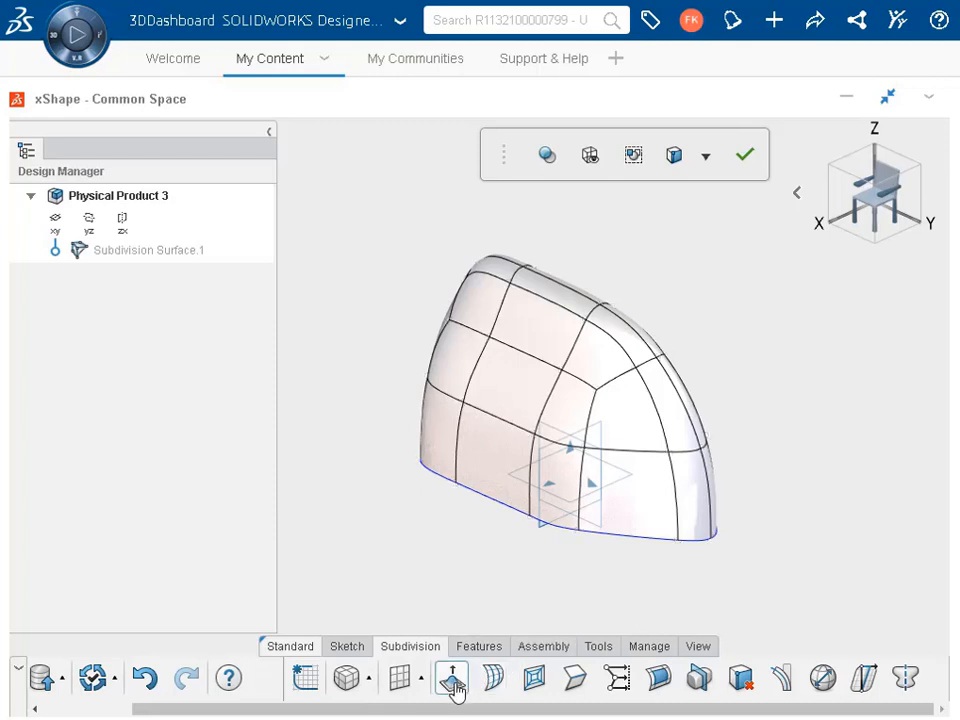
{"action": "left_click", "coordinate": [518, 396]}
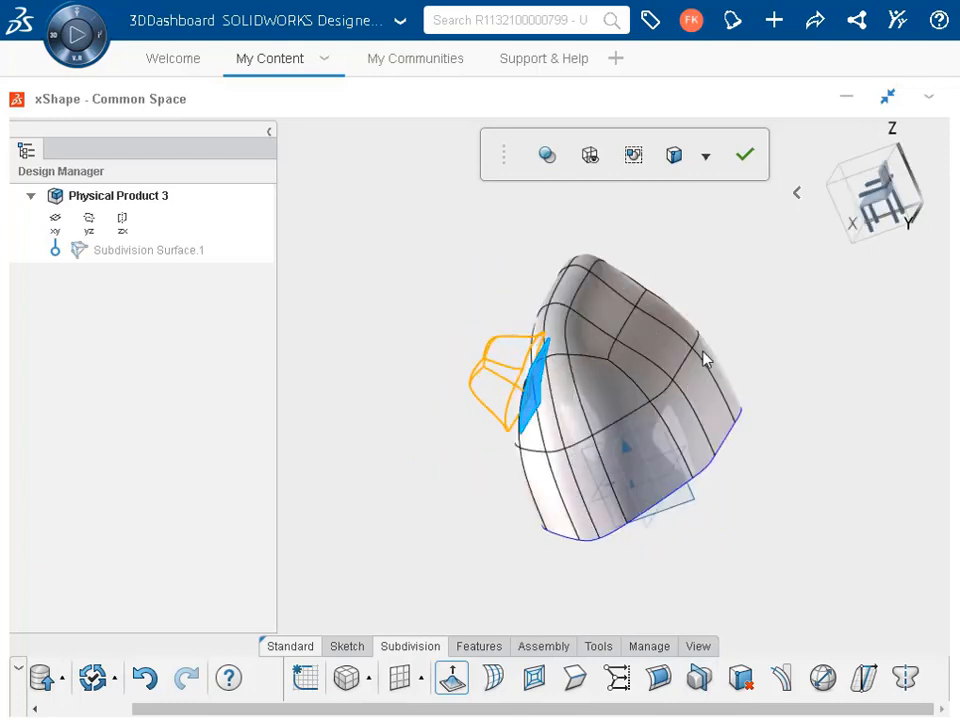
{"action": "left_click", "coordinate": [658, 350], "text": "ctrl"}
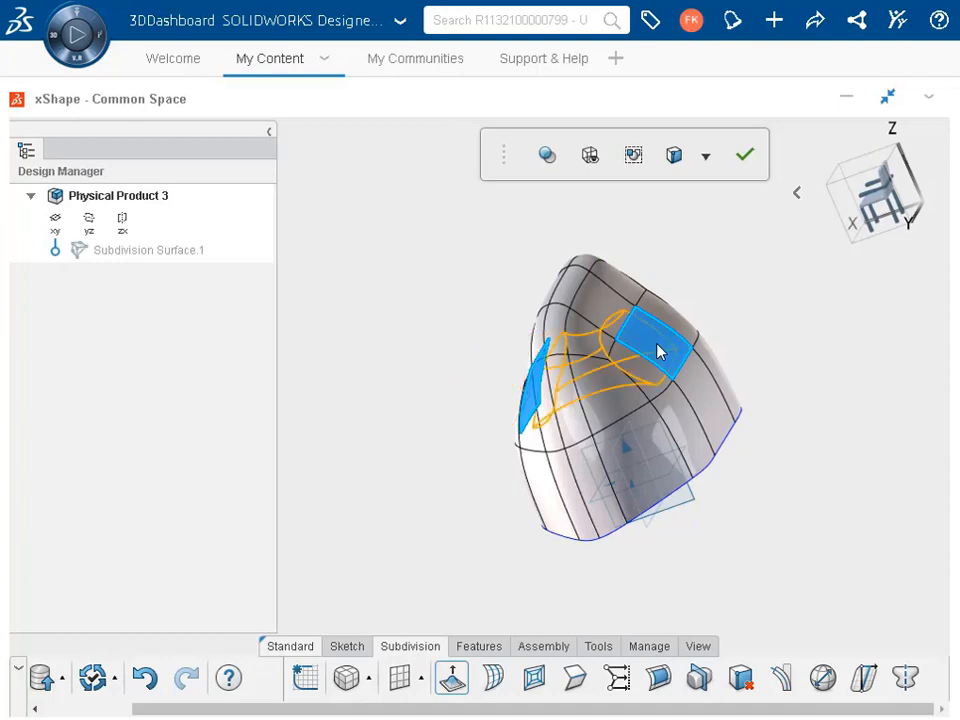
{"action": "left_click", "coordinate": [452, 679]}
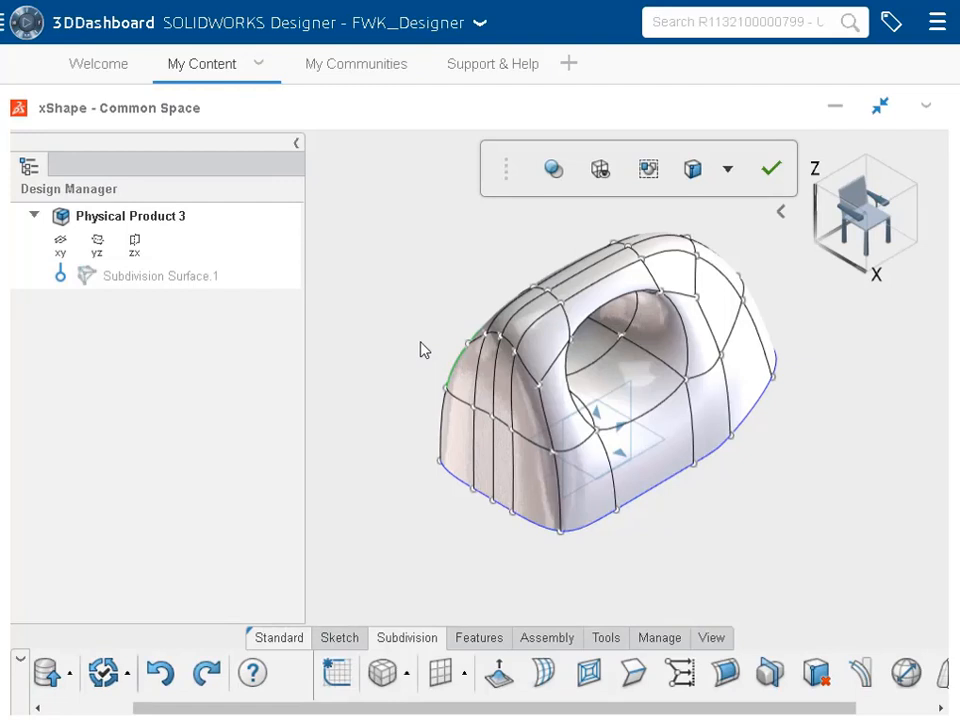
Step: Extrude the two upper center faces at the -Y end outward to form a protruding lip
{"action": "left_click", "coordinate": [488, 398]}
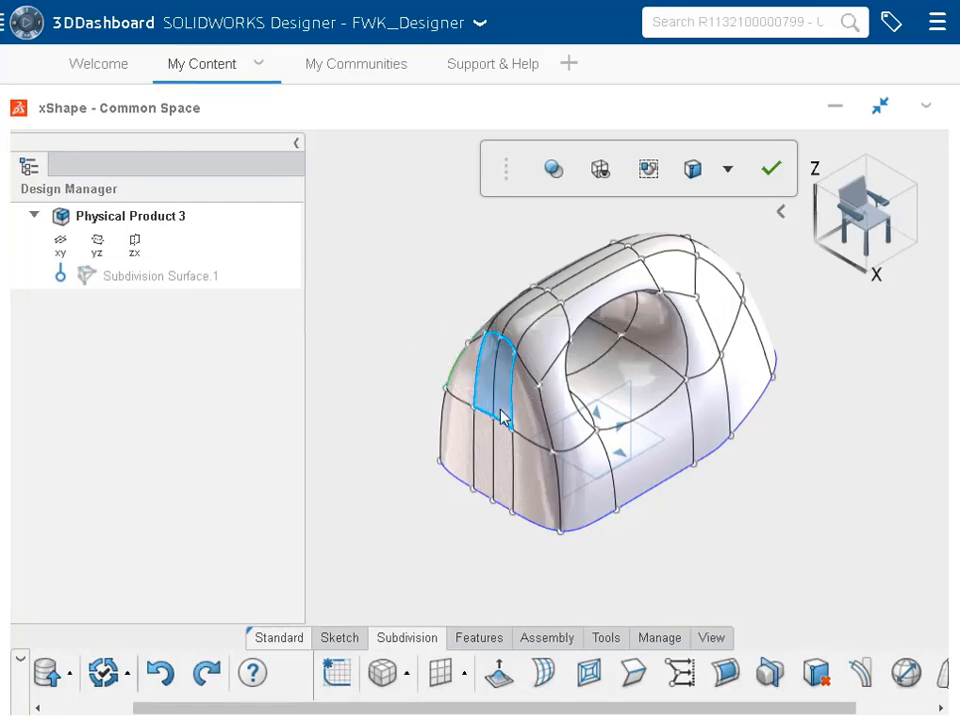
{"action": "left_click", "coordinate": [503, 415]}
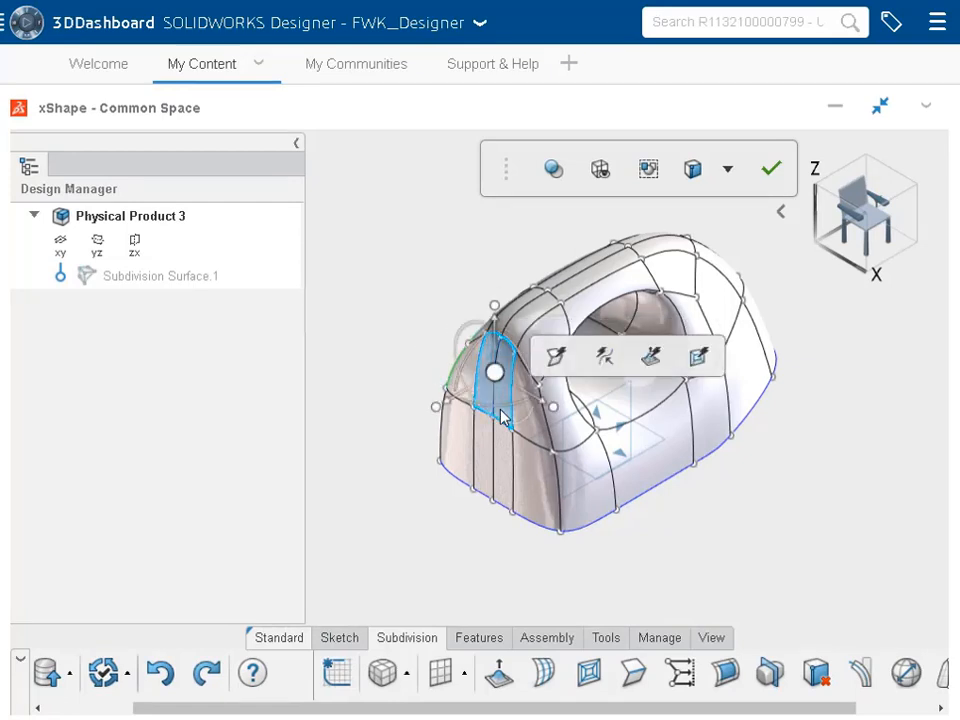
{"action": "left_click", "coordinate": [652, 358]}
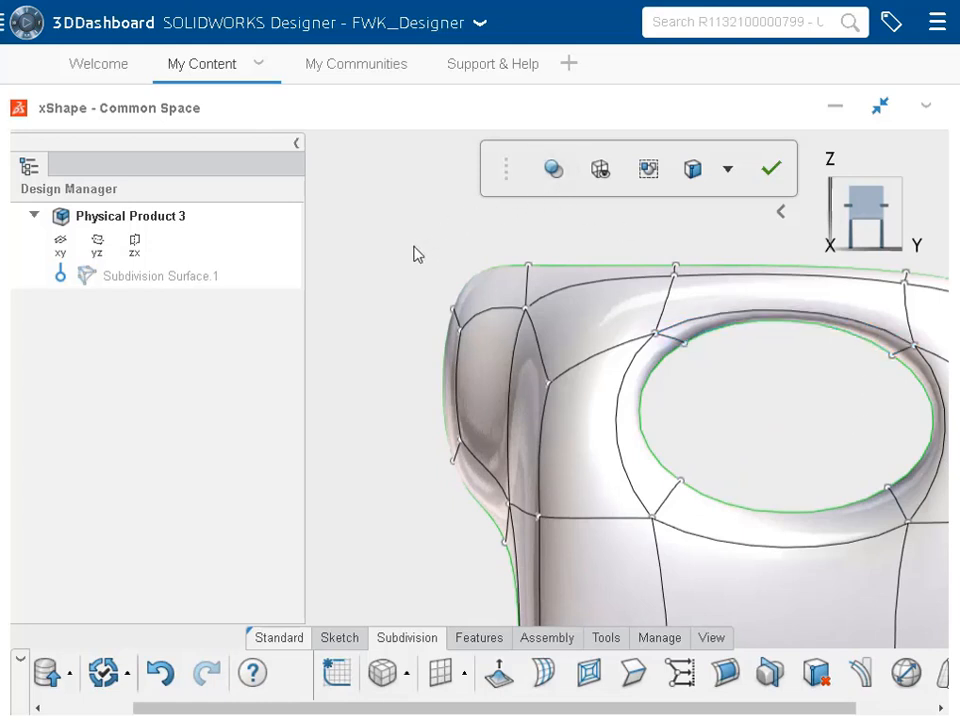
Step: Align the lip's four outer end points with Line Align along a slanted line whose lower end sits farther outward
{"action": "left_click_drag", "start_coordinate": [395, 250], "coordinate": [474, 498]}
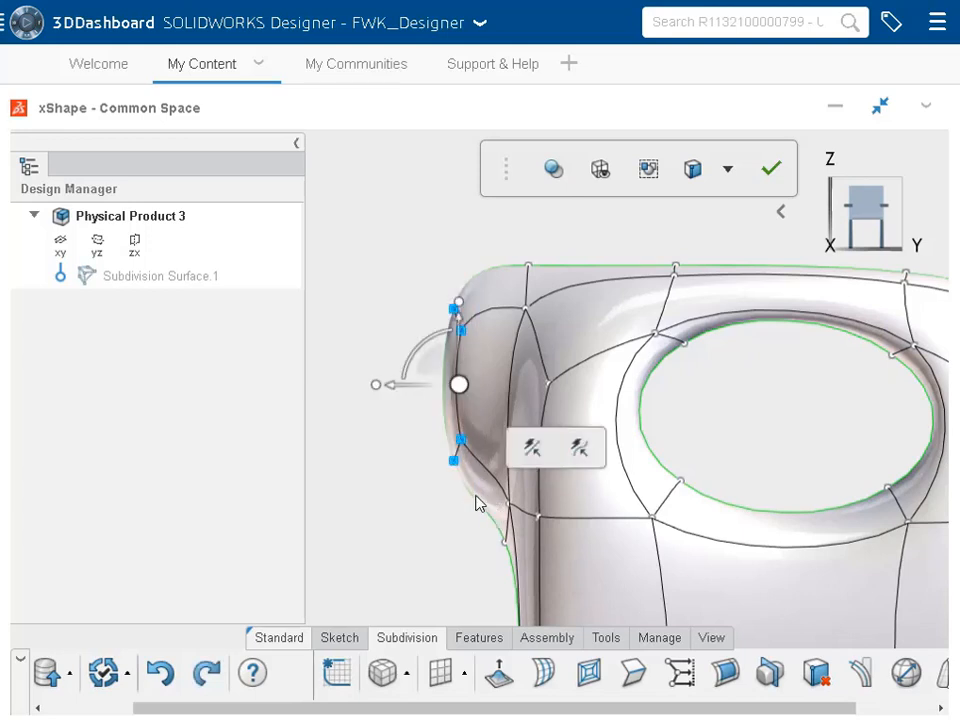
{"action": "left_click", "coordinate": [541, 457]}
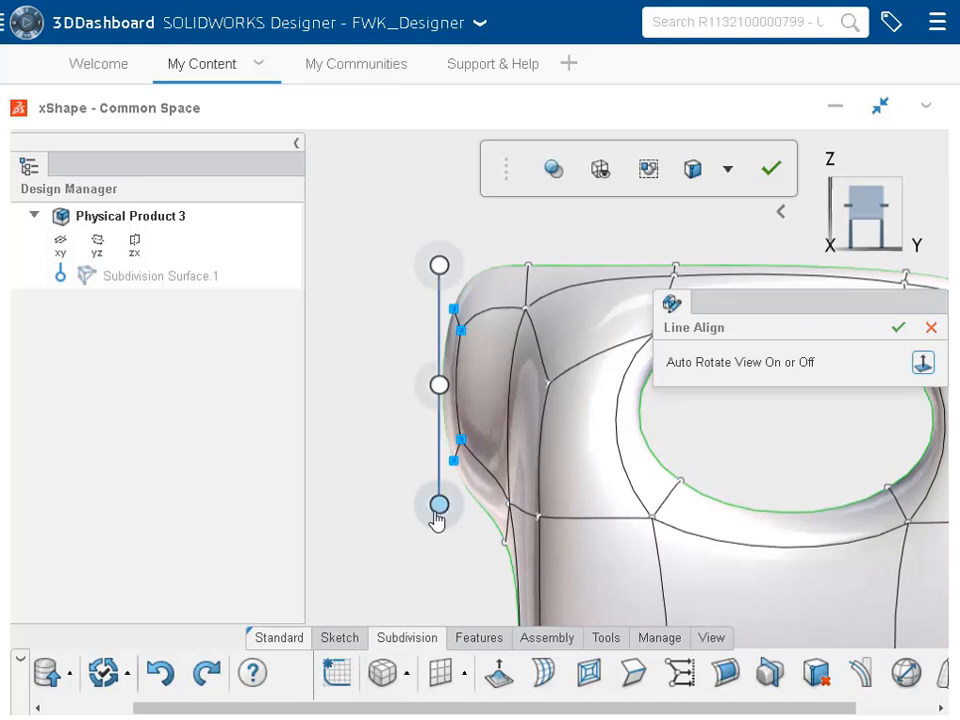
{"action": "left_click_drag", "start_coordinate": [441, 509], "coordinate": [381, 531]}
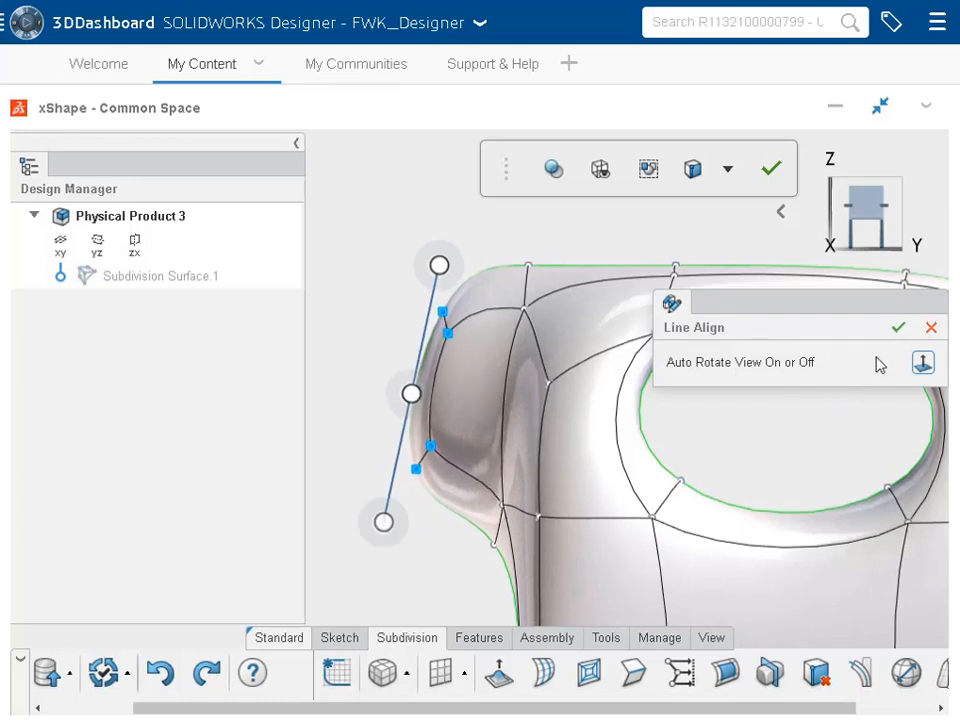
{"action": "left_click", "coordinate": [898, 329]}
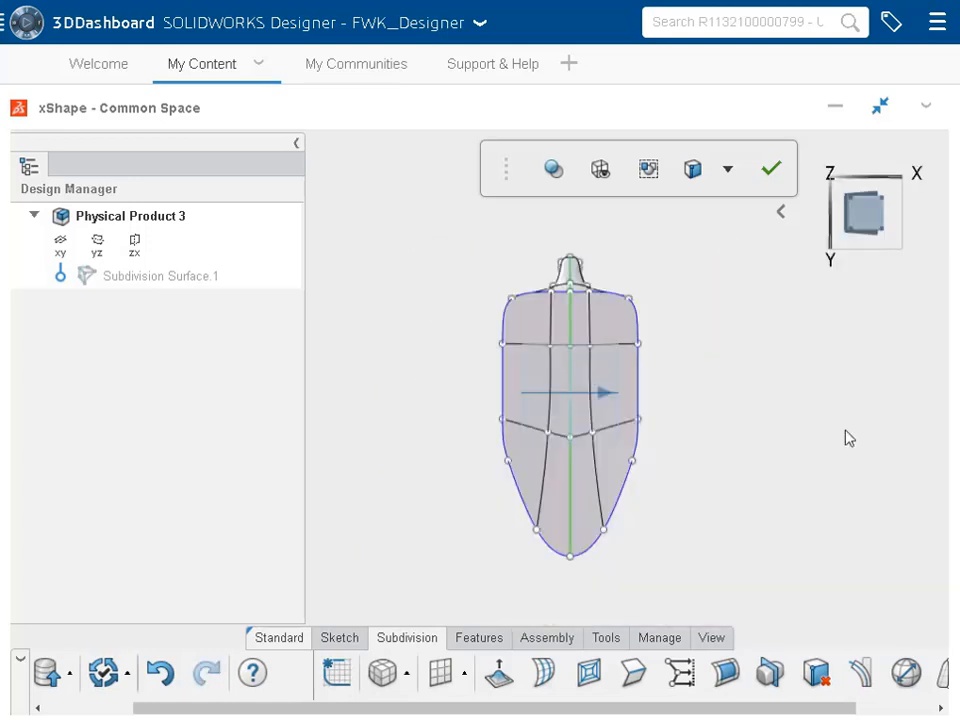
Step: Use Scale By Distance with Scale Uniform to set the base's centerline length to 304, and finish the subdivision surface
{"action": "left_click", "coordinate": [908, 674]}
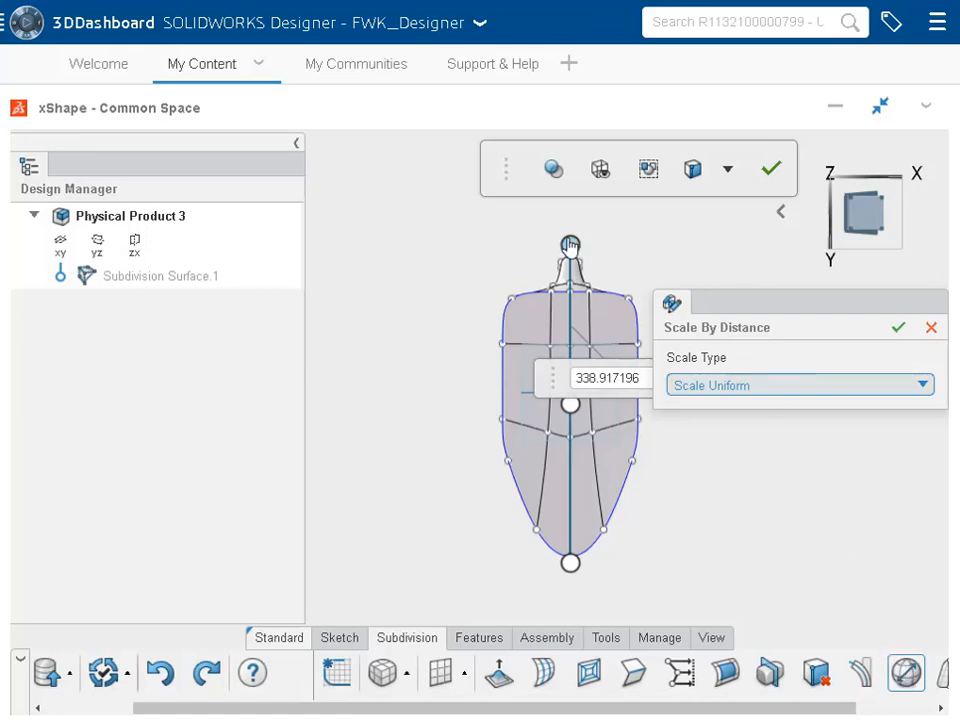
{"action": "left_click_drag", "start_coordinate": [570, 244], "coordinate": [577, 303]}
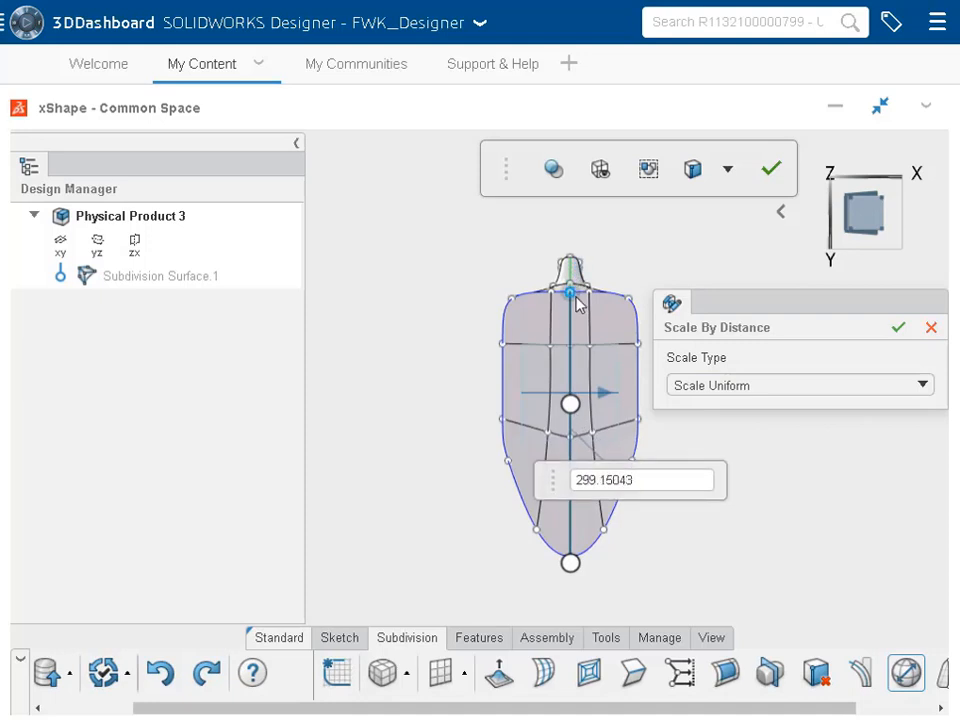
{"action": "mouse_move", "coordinate": [581, 568]}
{"action": "left_mouse_down"}
{"action": "mouse_move", "coordinate": [583, 548]}
{"action": "mouse_move", "coordinate": [568, 556]}
{"action": "left_mouse_up"}
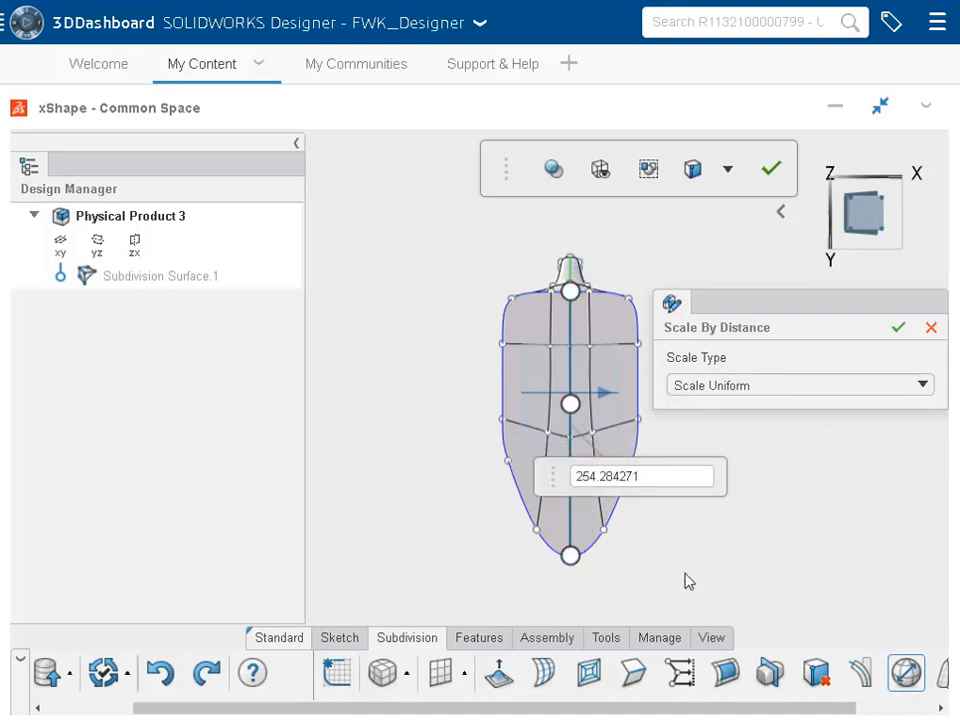
{"action": "left_click", "coordinate": [658, 476]}
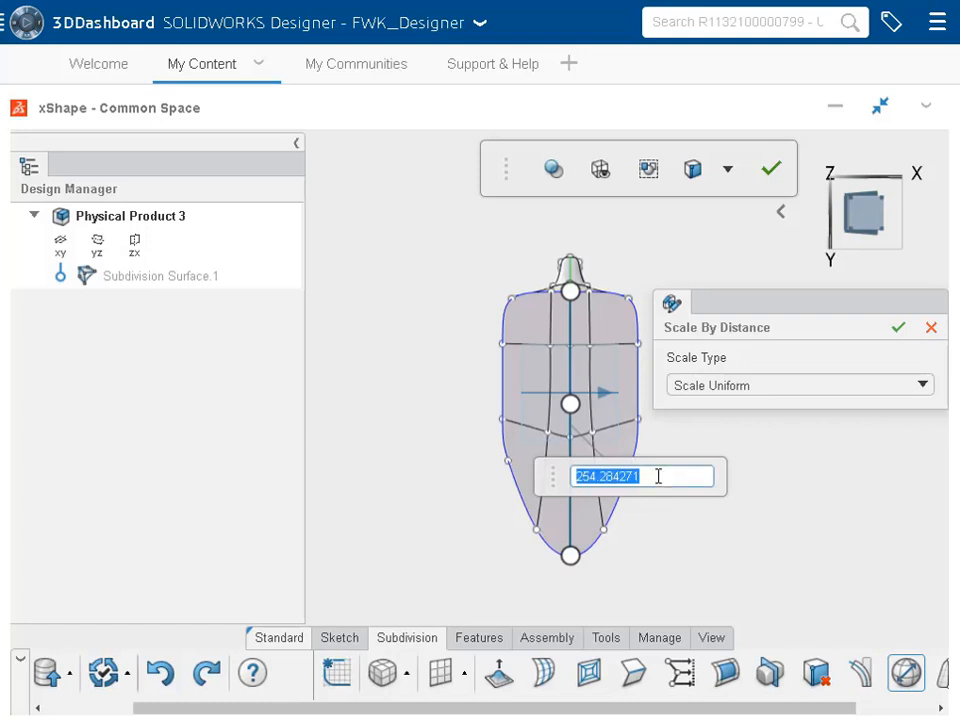
{"action": "type", "text": "304"}
{"action": "key", "text": "Return"}
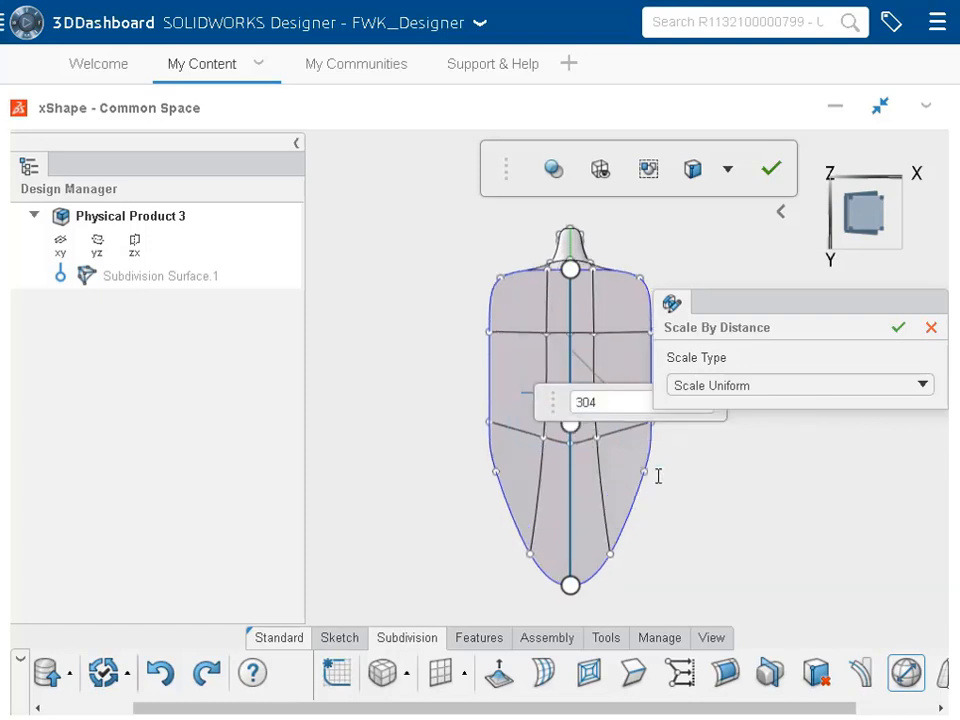
{"action": "left_click", "coordinate": [898, 327]}
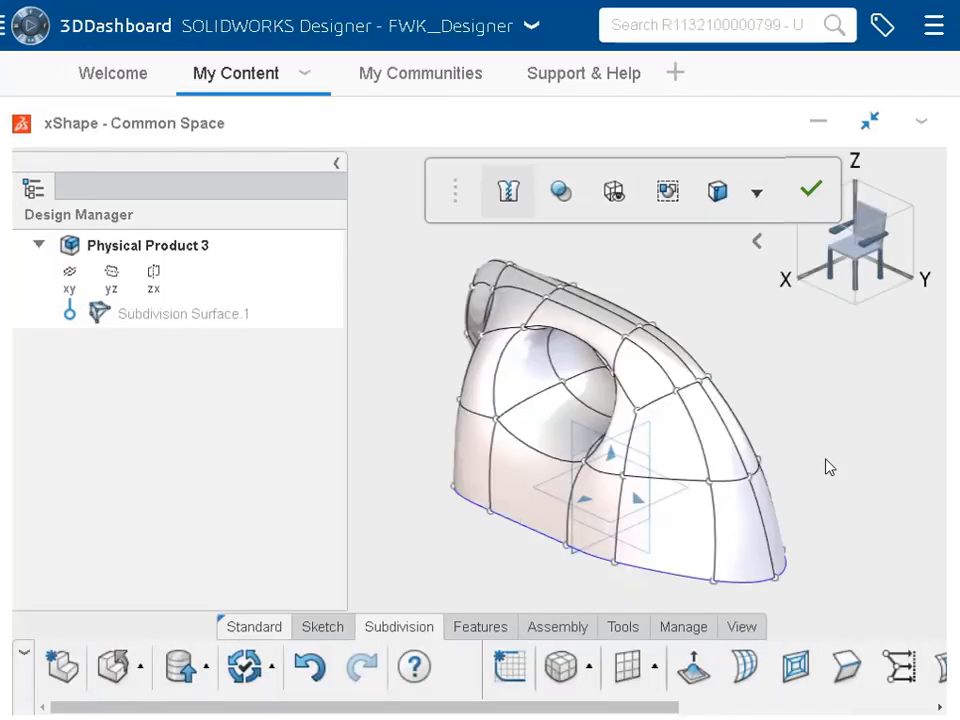
{"action": "left_click", "coordinate": [813, 196]}
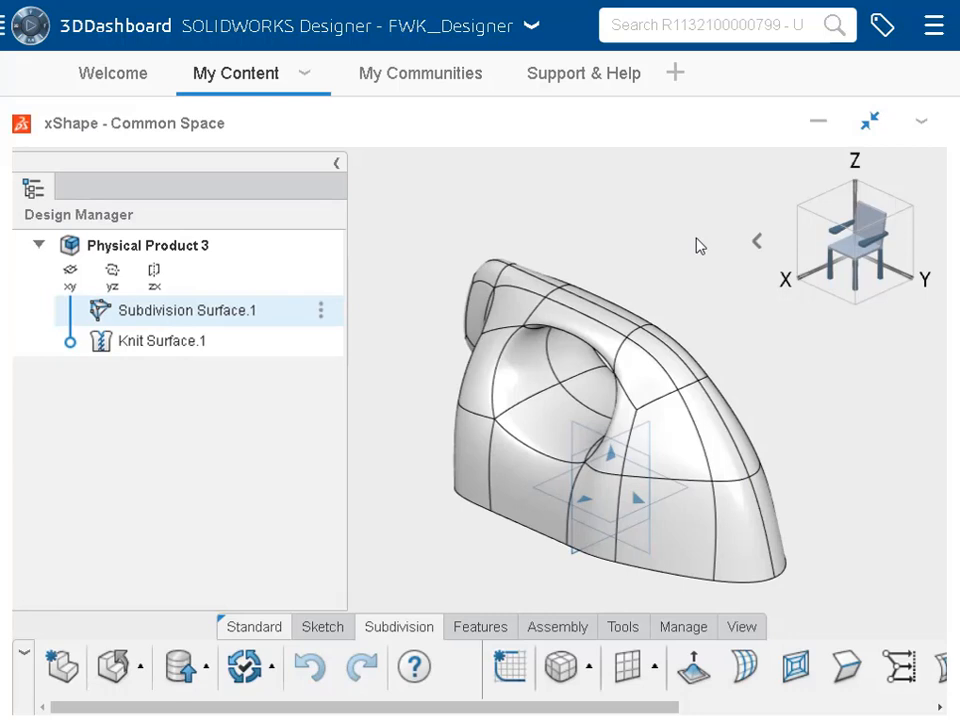
{"action": "double_click", "coordinate": [694, 249]}
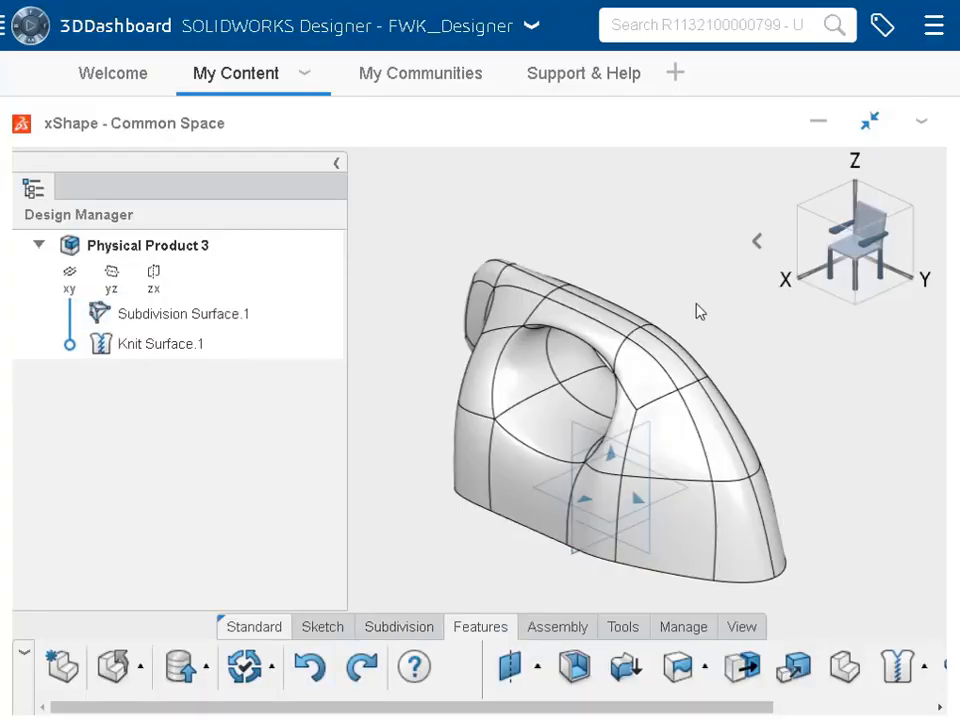
Step: Add a subdivision cylinder with scale 25 on the upper surface of the handle, where it meets the front slope
{"action": "left_click", "coordinate": [419, 630]}
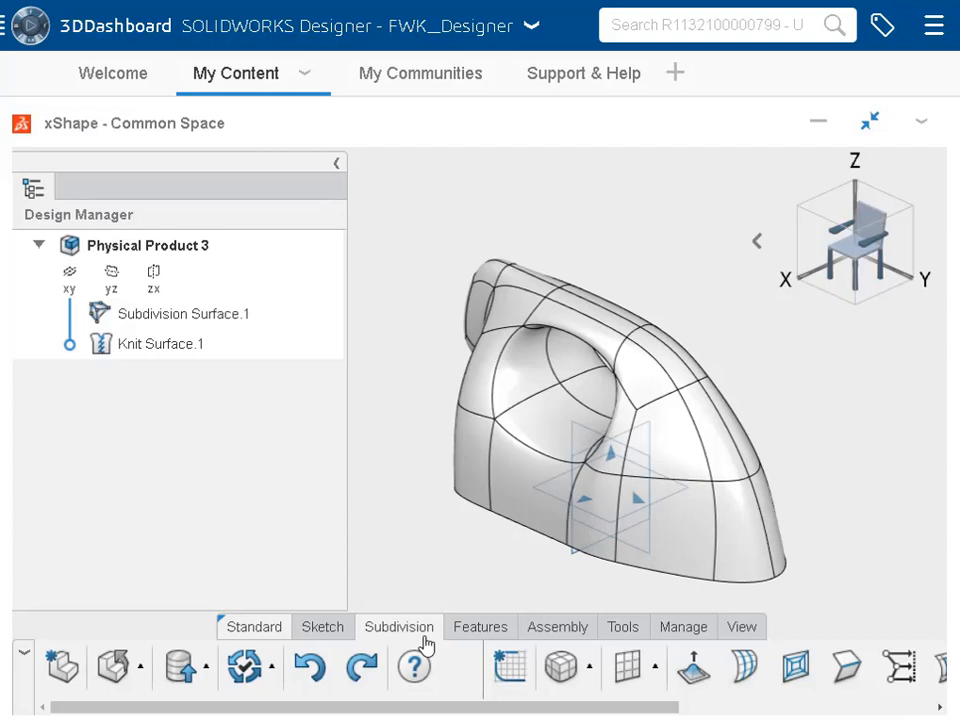
{"action": "left_click", "coordinate": [590, 672]}
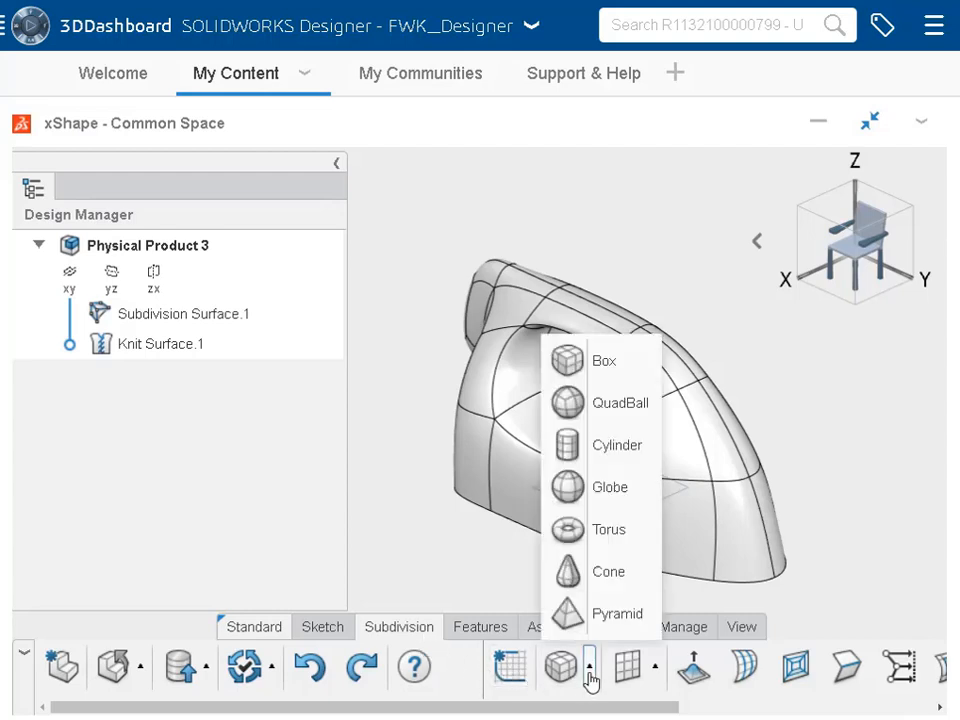
{"action": "left_click", "coordinate": [575, 452]}
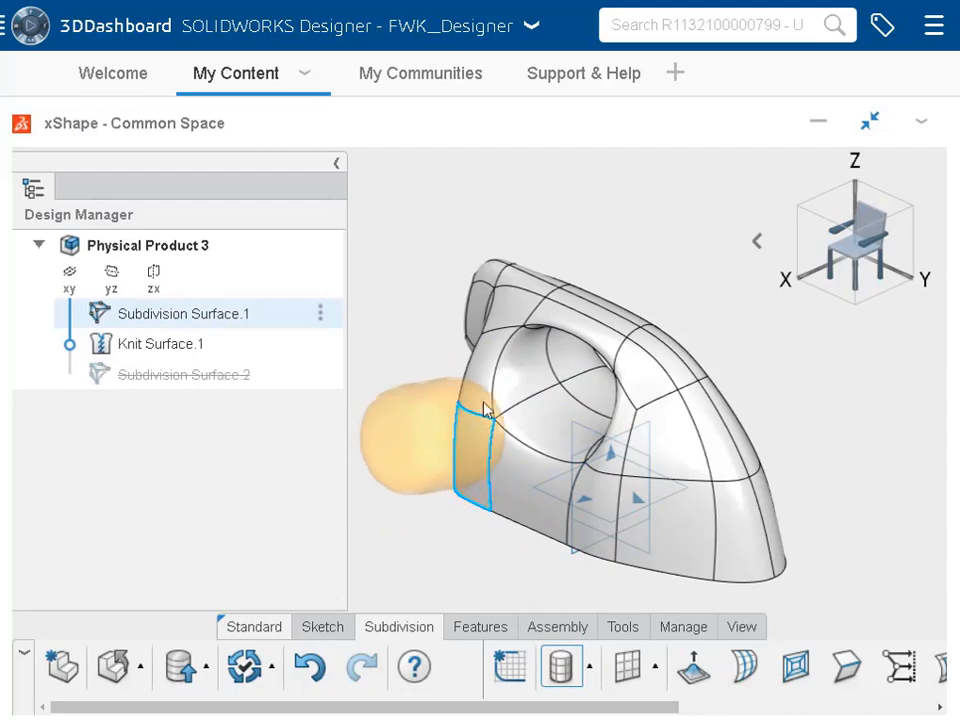
{"action": "left_click", "coordinate": [641, 330]}
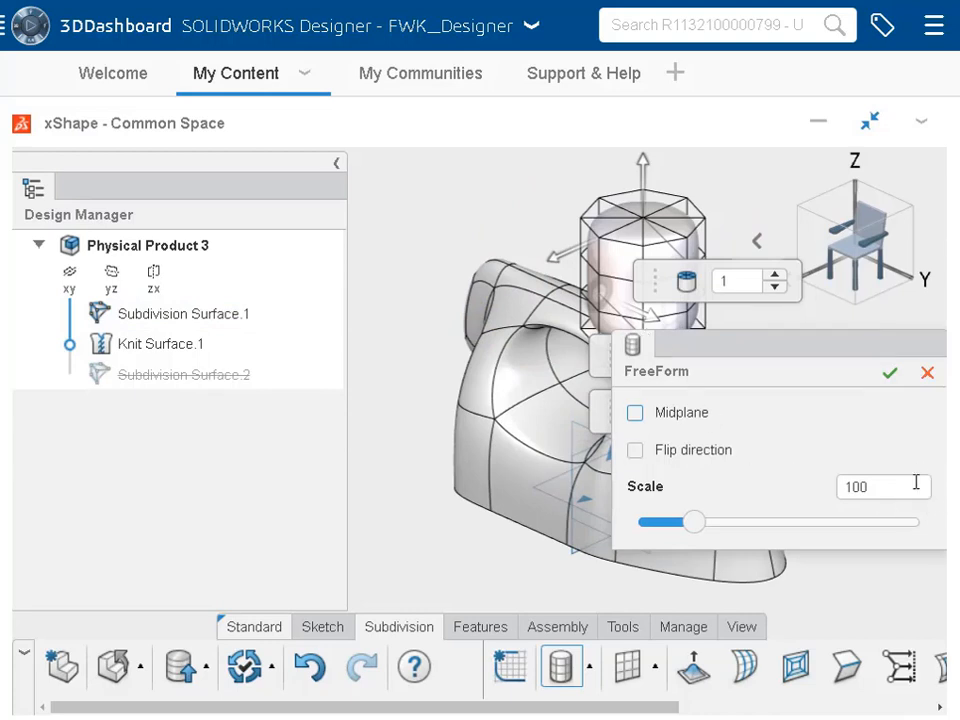
{"action": "double_click", "coordinate": [874, 490]}
{"action": "left_click_drag", "start_coordinate": [868, 490], "coordinate": [889, 488]}
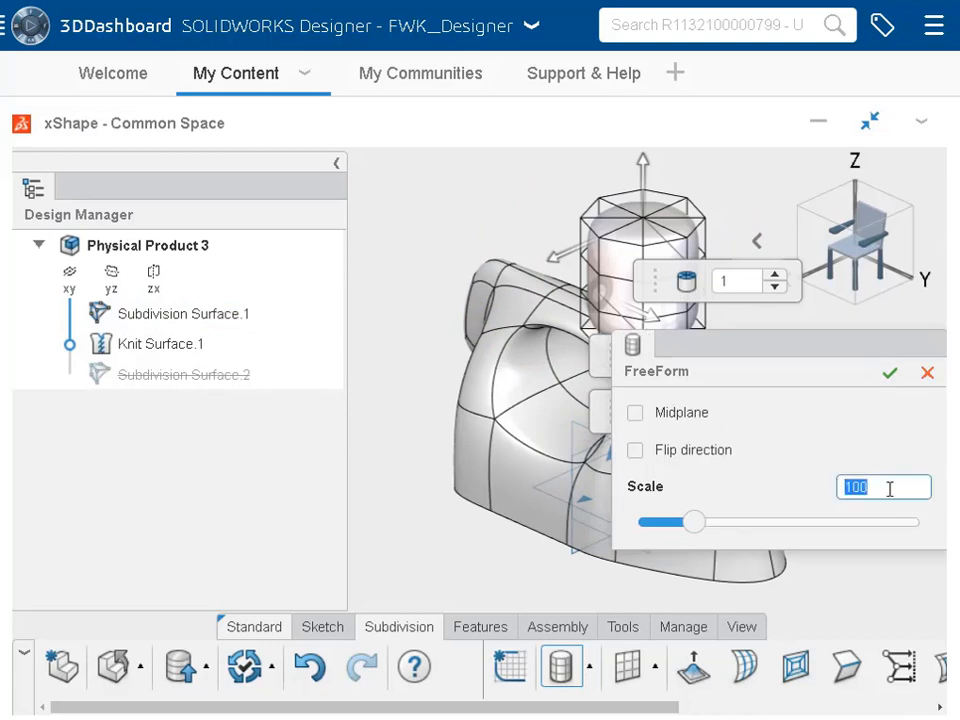
{"action": "type", "text": "25"}
{"action": "key", "text": "Return"}
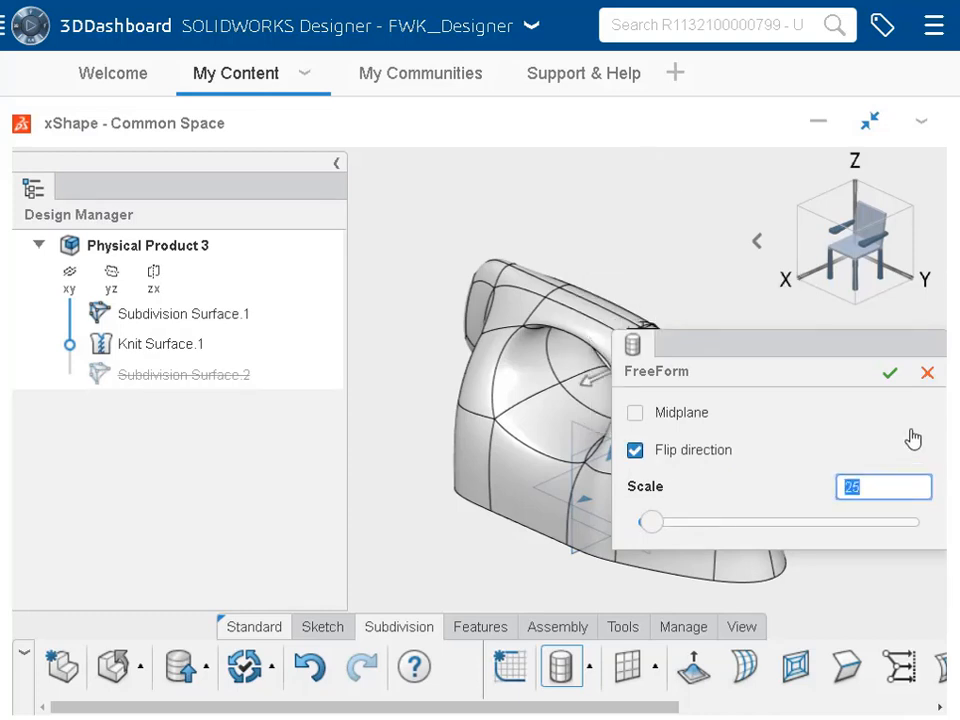
{"action": "left_click", "coordinate": [888, 374]}
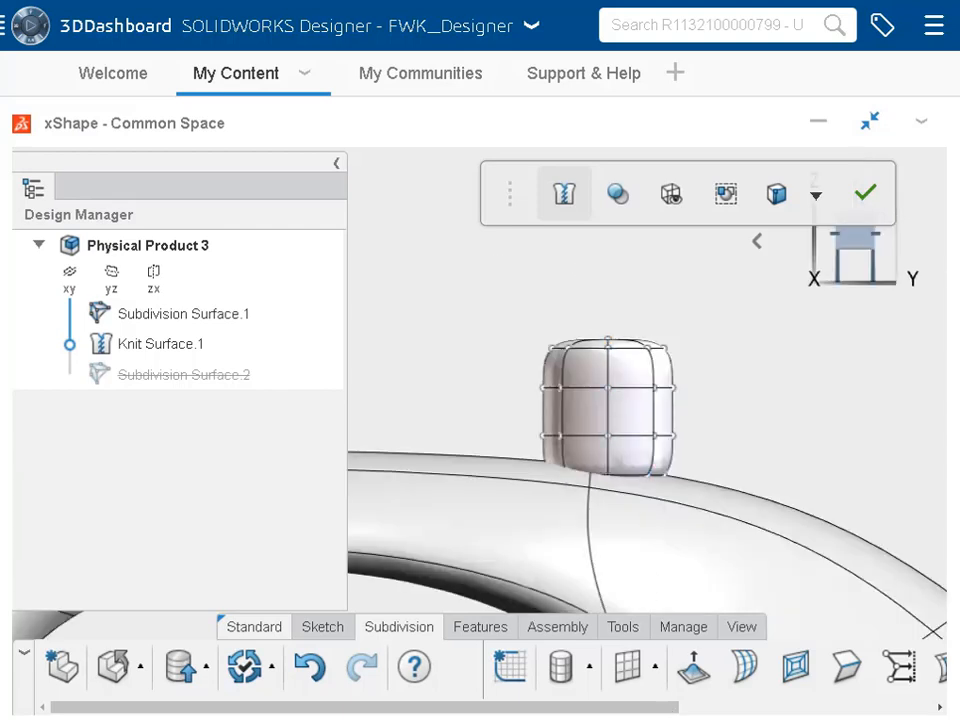
Step: Taper the cylinder with Flex, leaning the points on its two Y-facing sides inward toward the upper end
{"action": "left_click", "coordinate": [889, 707]}
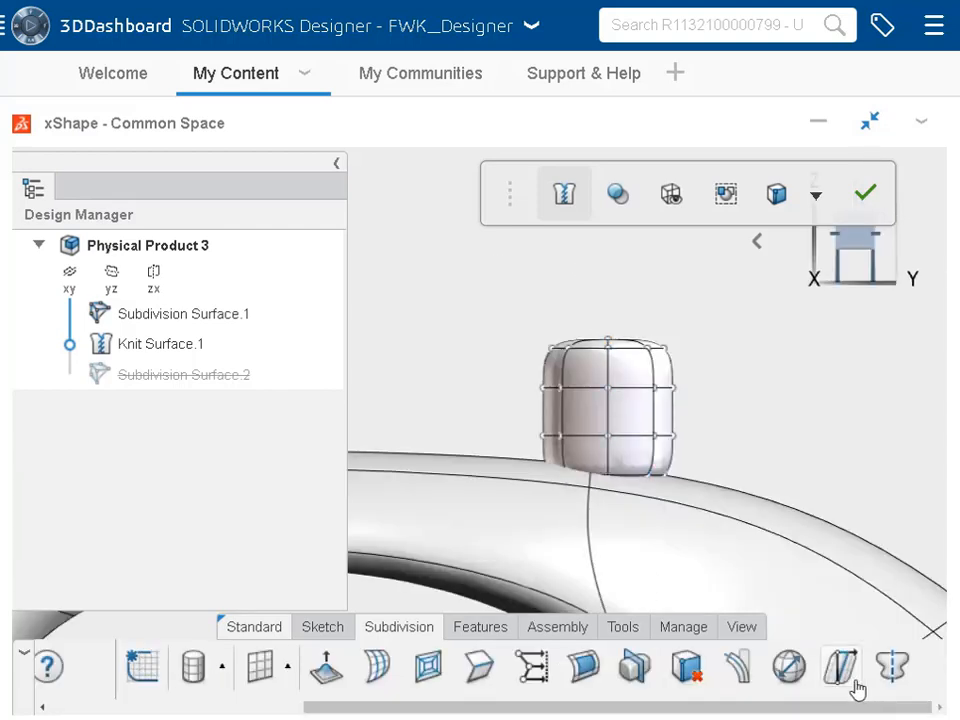
{"action": "left_click", "coordinate": [843, 682]}
{"action": "left_click_drag", "start_coordinate": [508, 328], "coordinate": [590, 523]}
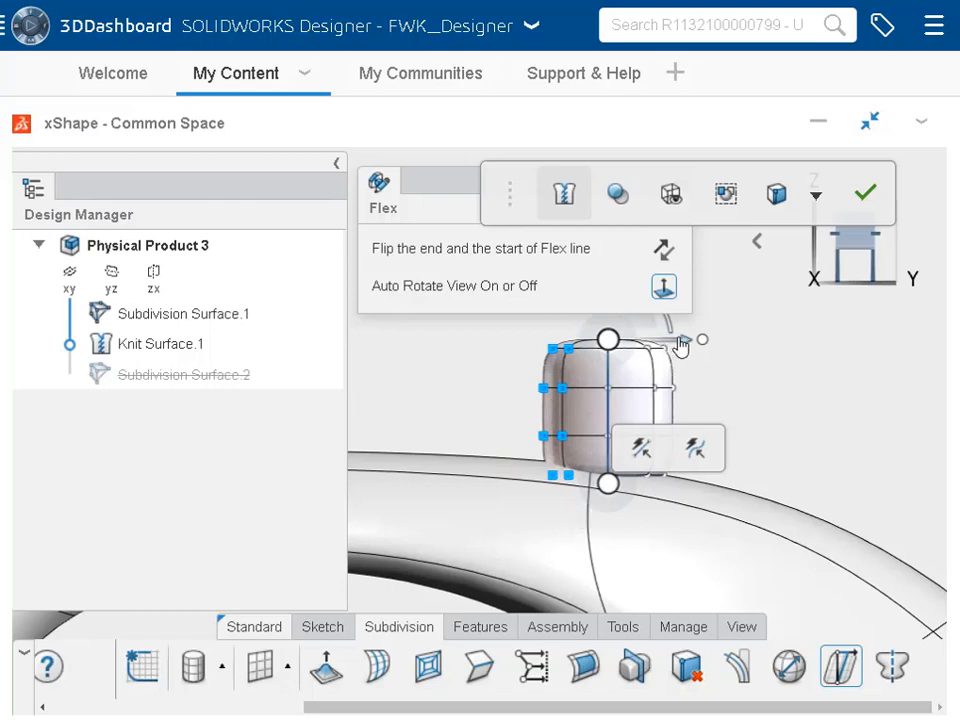
{"action": "left_click_drag", "start_coordinate": [683, 339], "coordinate": [722, 360]}
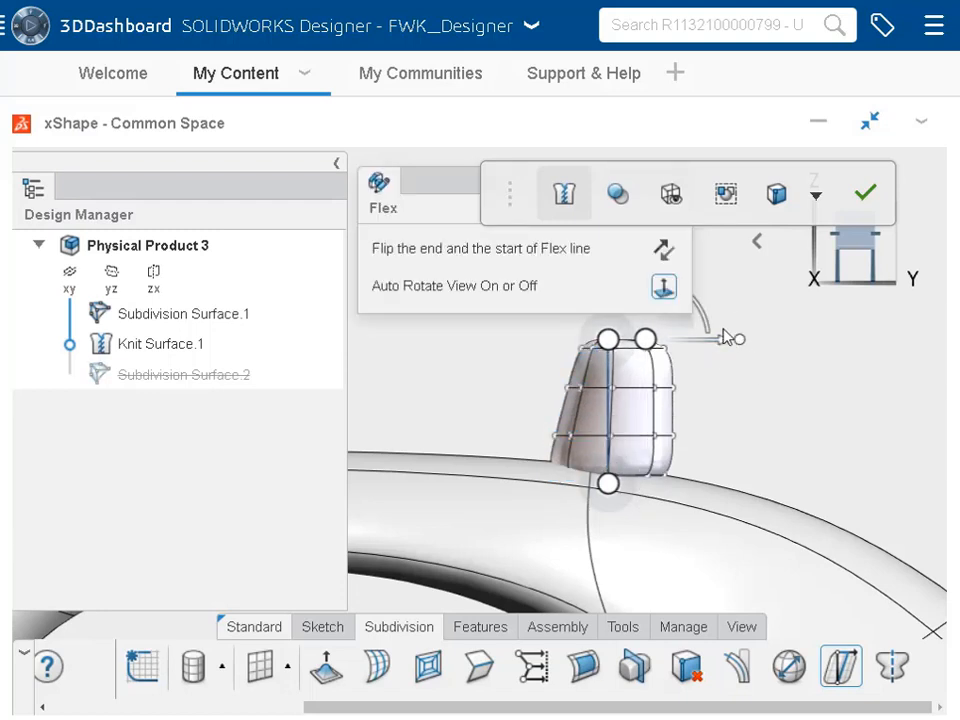
{"action": "left_click_drag", "start_coordinate": [735, 315], "coordinate": [639, 521]}
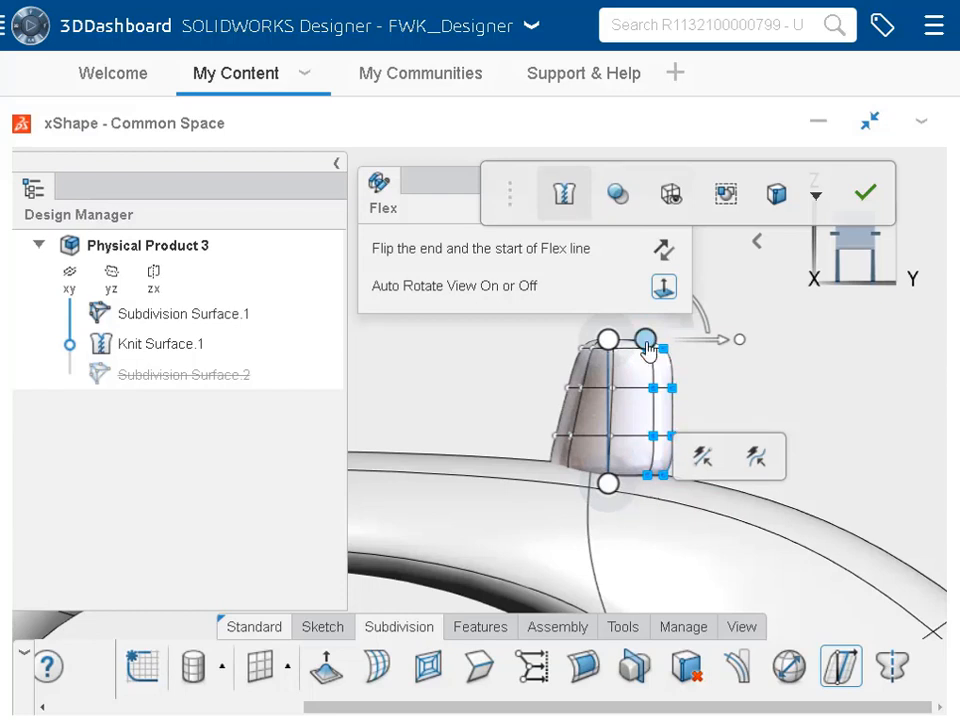
{"action": "left_click_drag", "start_coordinate": [648, 349], "coordinate": [612, 346]}
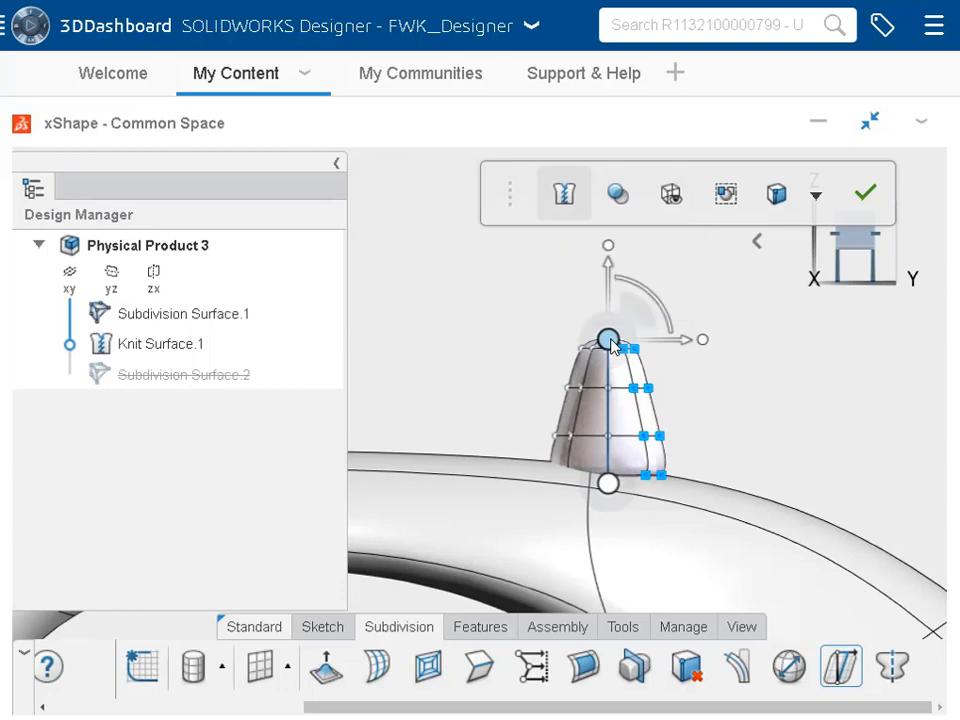
{"action": "left_click", "coordinate": [758, 374]}
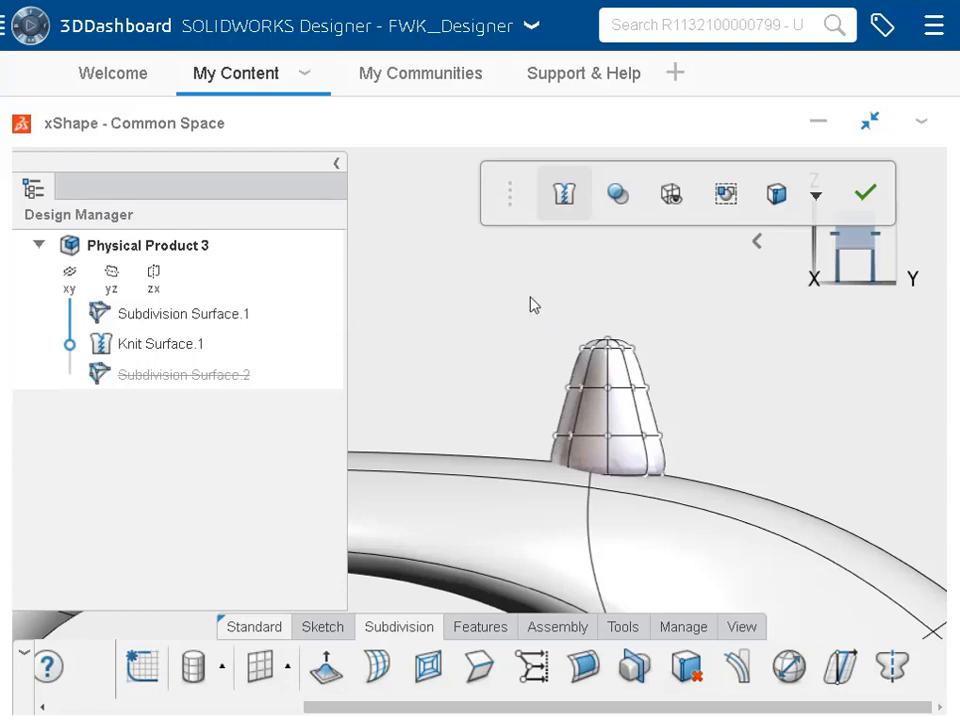
Step: Lower all points of the tapered cylinder along Z until its base sinks into the handle, and finish its subdivision surface
{"action": "left_click_drag", "start_coordinate": [506, 286], "coordinate": [702, 548]}
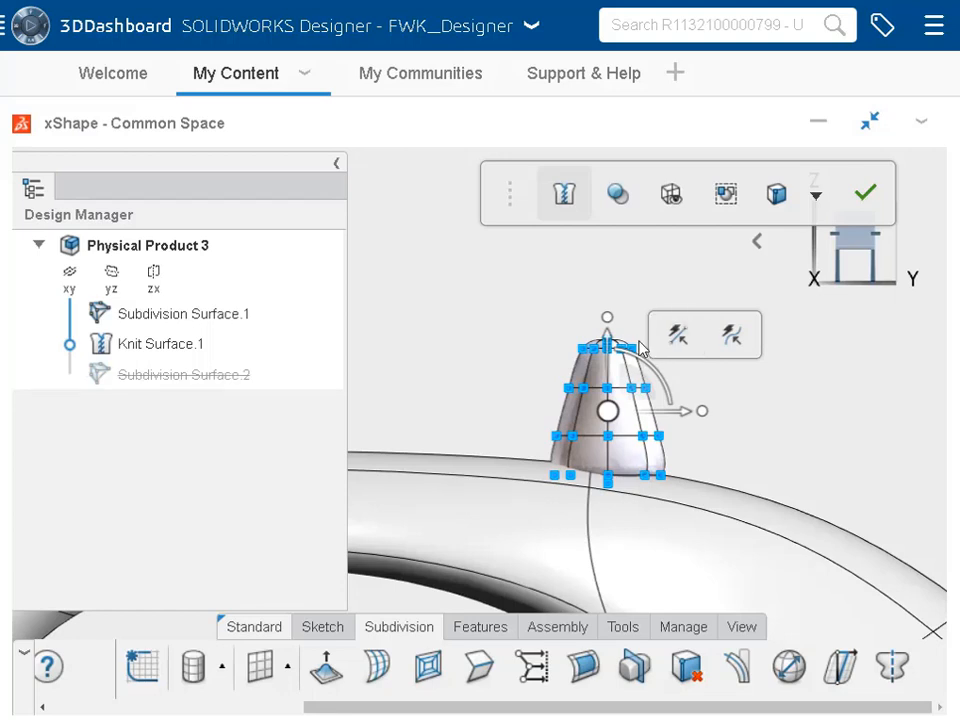
{"action": "left_click_drag", "start_coordinate": [610, 343], "coordinate": [625, 406]}
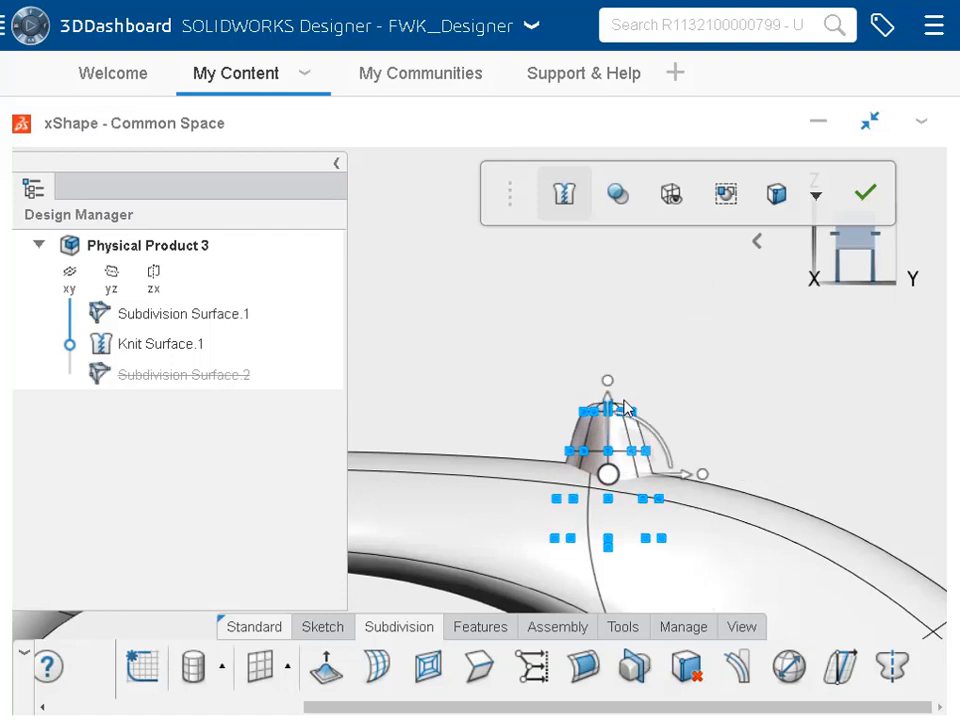
{"action": "left_click", "coordinate": [609, 326]}
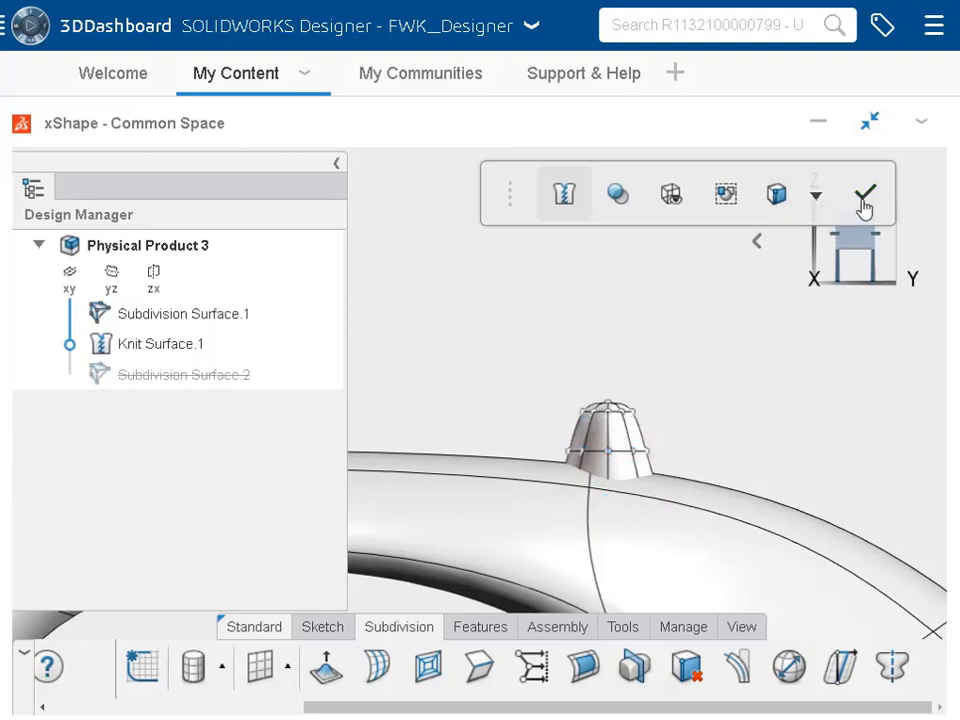
{"action": "left_click", "coordinate": [864, 196]}
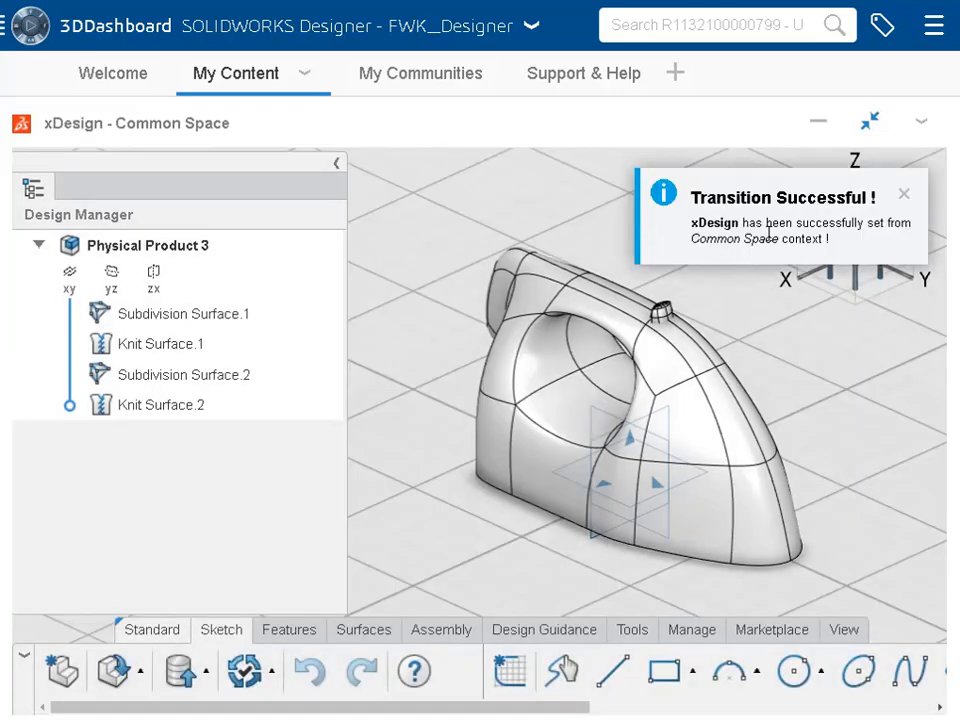
Step: Combine the small tapered button and the iron body into one body with the Add option
{"action": "left_click", "coordinate": [903, 197]}
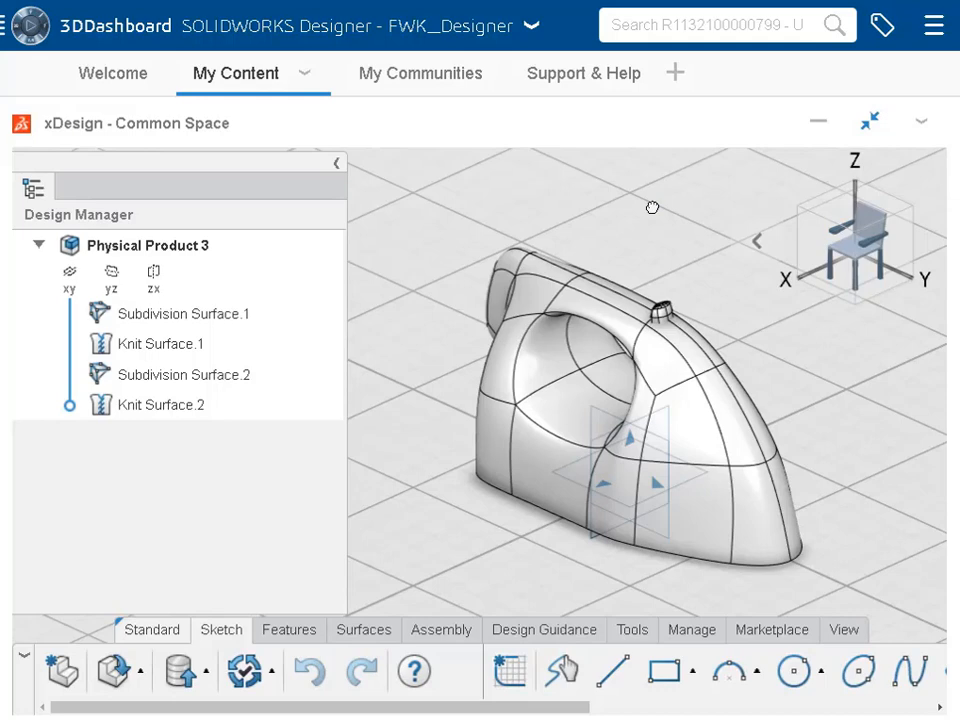
{"action": "scroll", "coordinate": [668, 298], "scroll_direction": "down", "scroll_amount": 5}
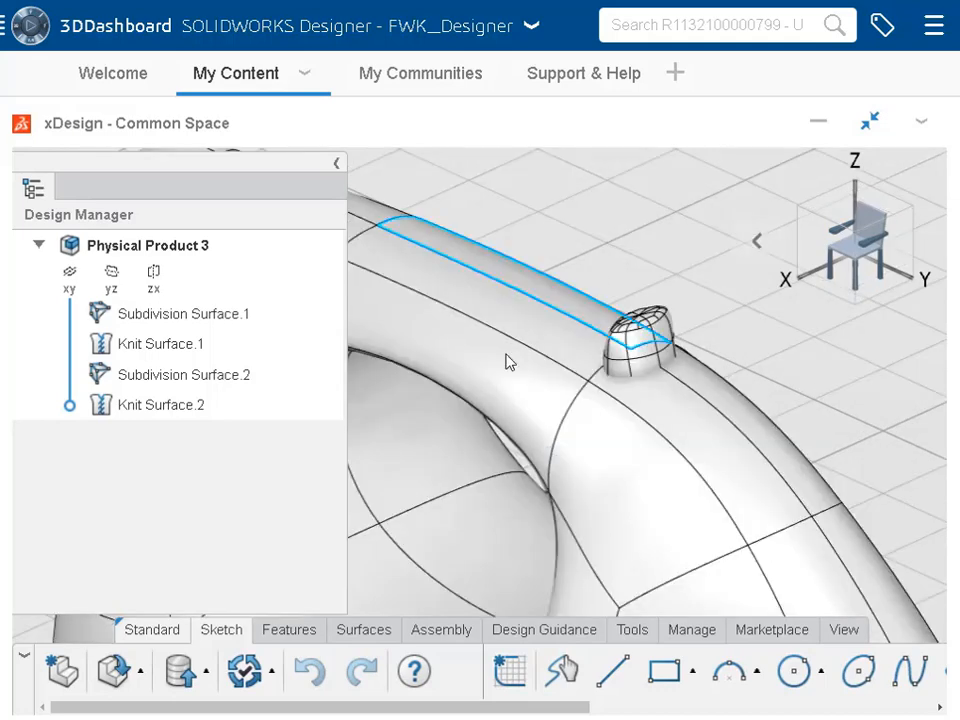
{"action": "left_click", "coordinate": [301, 636]}
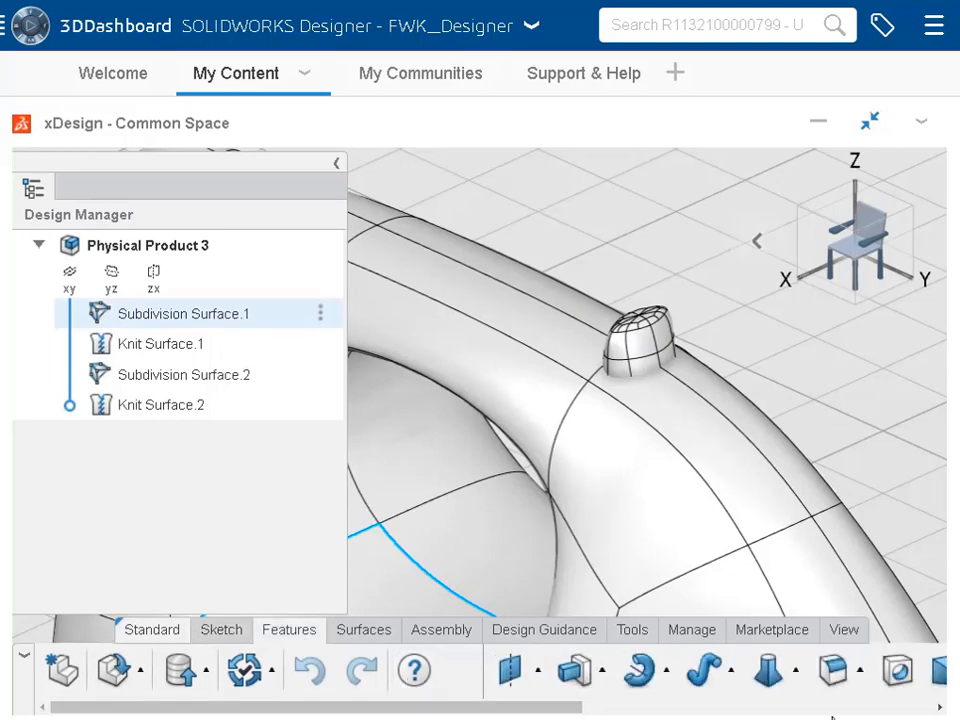
{"action": "left_click", "coordinate": [830, 708]}
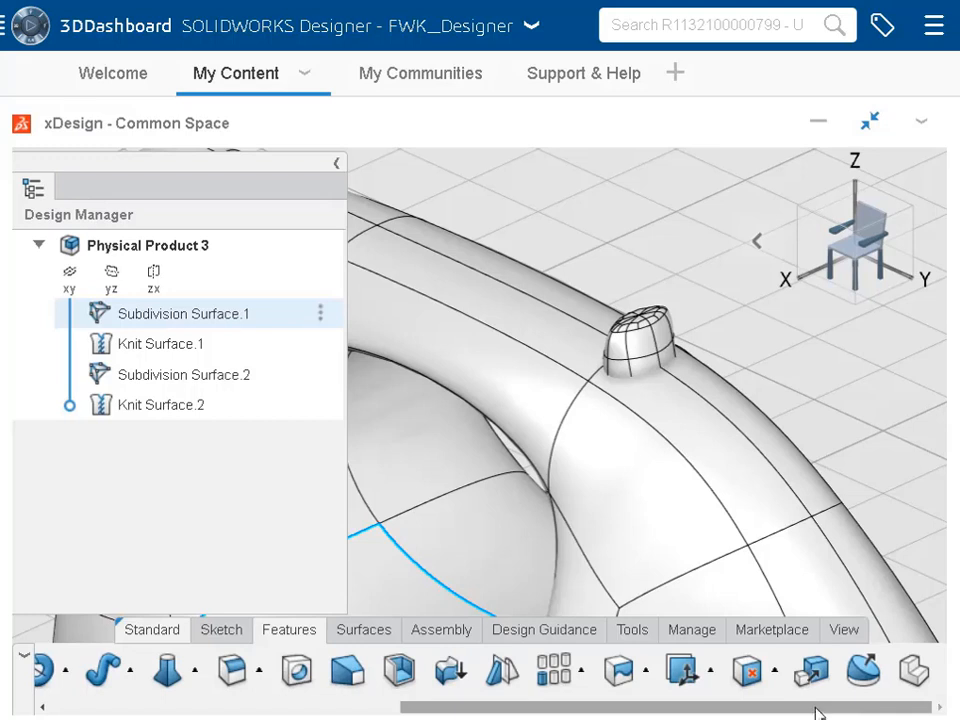
{"action": "left_click", "coordinate": [645, 671]}
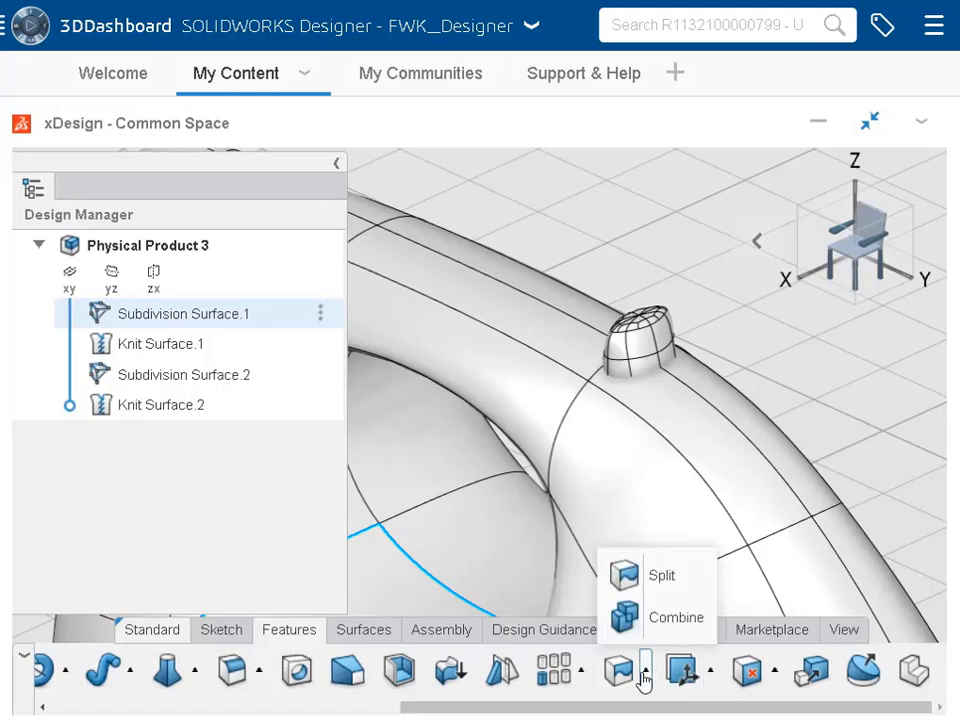
{"action": "left_click", "coordinate": [645, 618]}
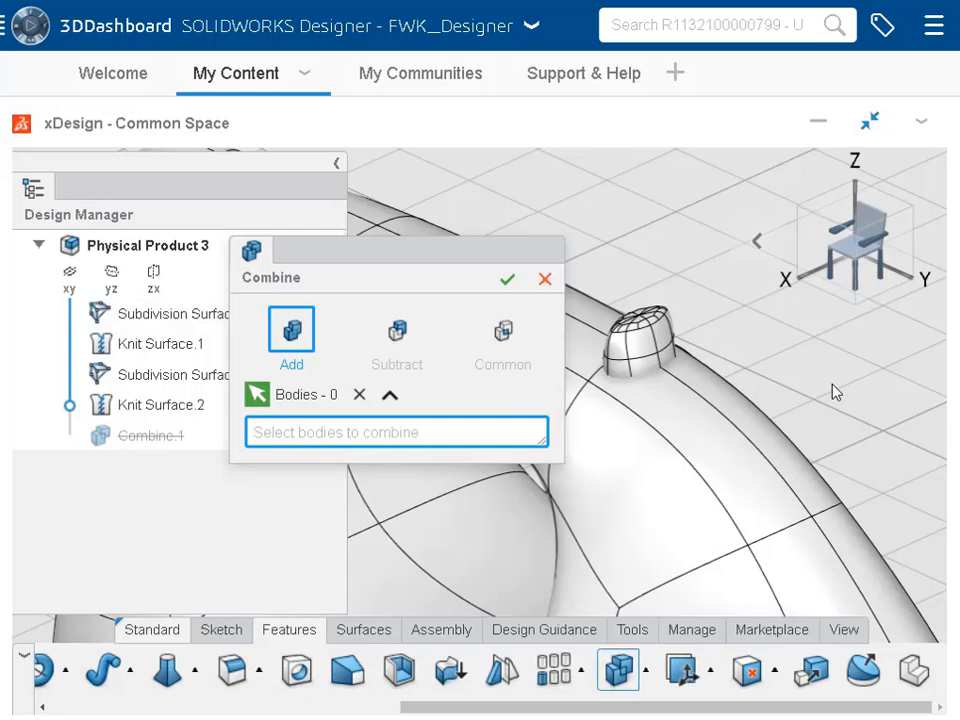
{"action": "left_click", "coordinate": [638, 345]}
{"action": "left_click", "coordinate": [630, 456]}
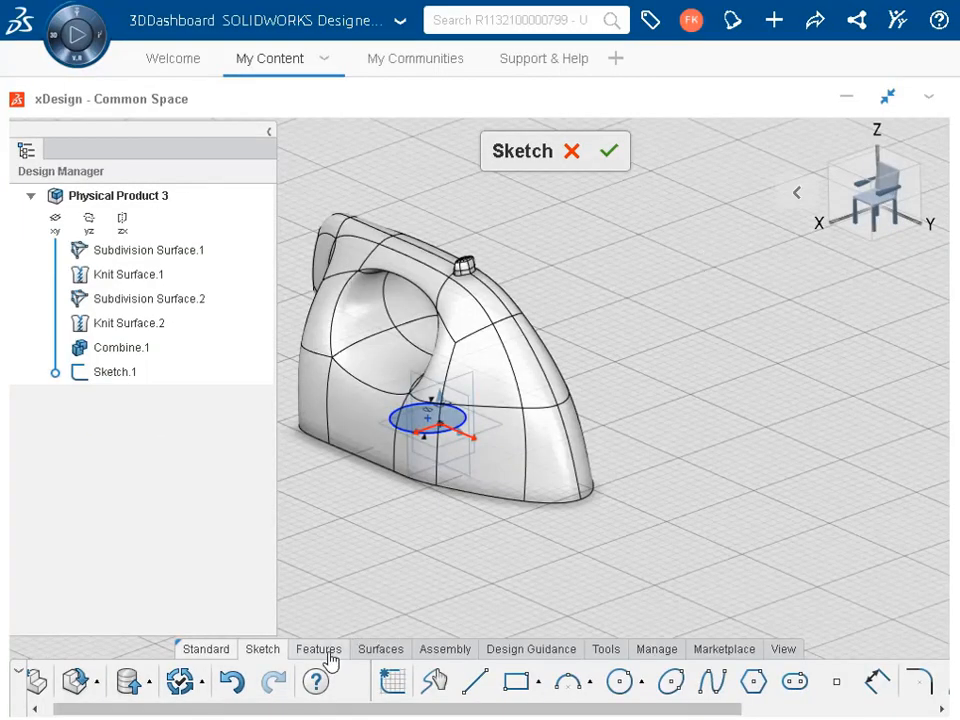
Step: Extrude the circular sketch as an added solid with a blind distance of 85 mm, up through the floor of the handle opening
{"action": "scroll", "coordinate": [316, 664], "scroll_direction": "down", "scroll_amount": 3}
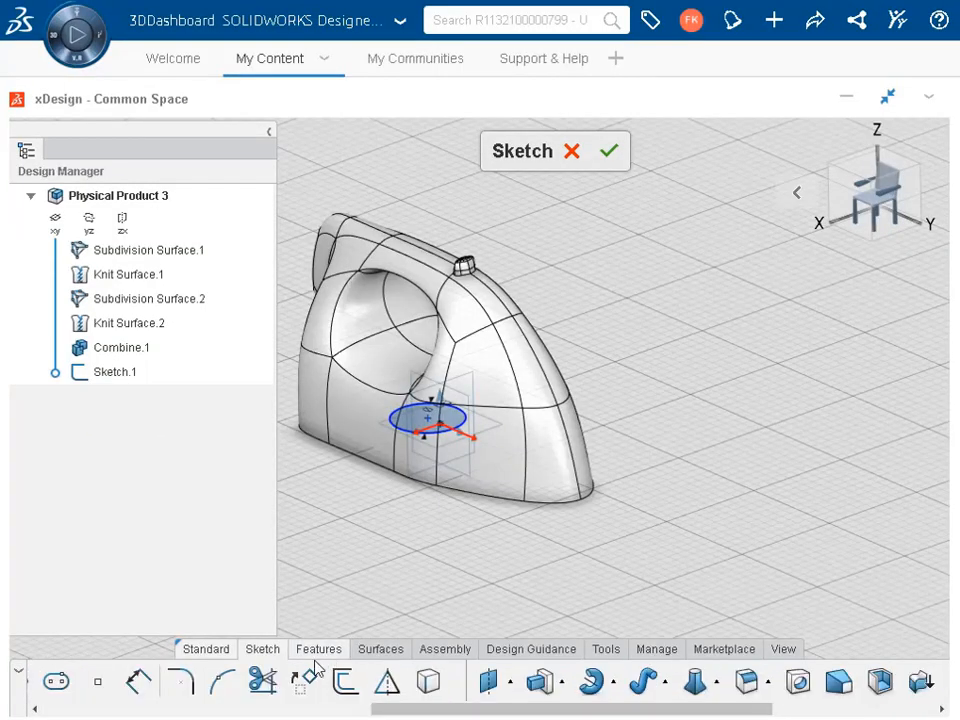
{"action": "left_click", "coordinate": [540, 681]}
{"action": "type", "text": "85"}
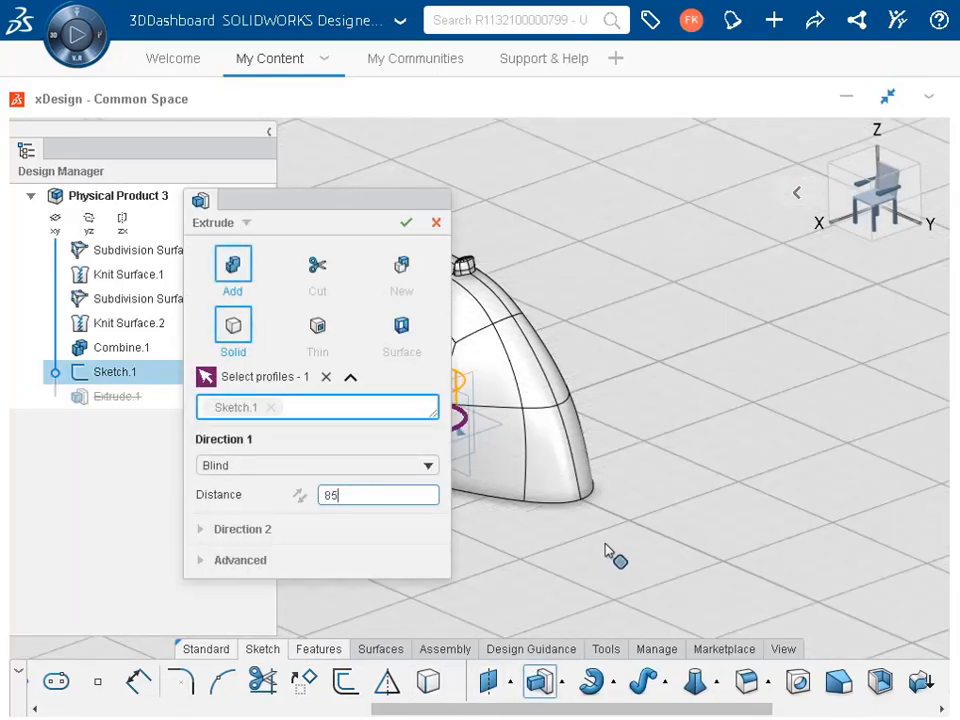
{"action": "left_click", "coordinate": [406, 223]}
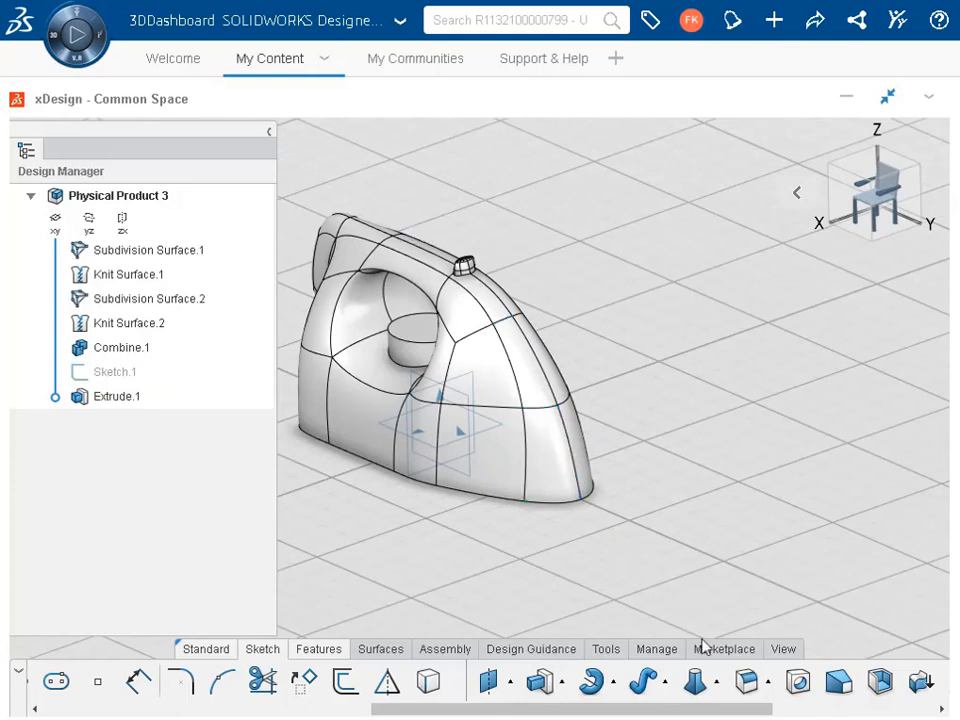
Step: Fillet the extruded cylinder's upper and base edges and the small button's base edge with a 3 mm radius
{"action": "left_click", "coordinate": [745, 683]}
{"action": "type", "text": "3"}
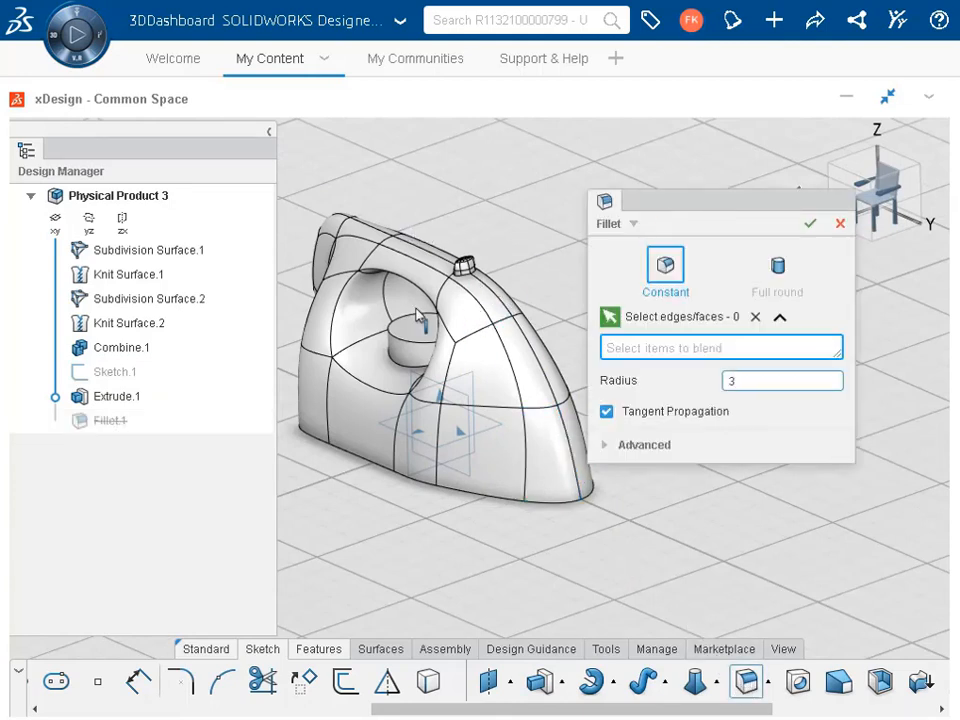
{"action": "scroll", "coordinate": [403, 336], "scroll_direction": "up", "scroll_amount": 5}
{"action": "key", "text": "Return"}
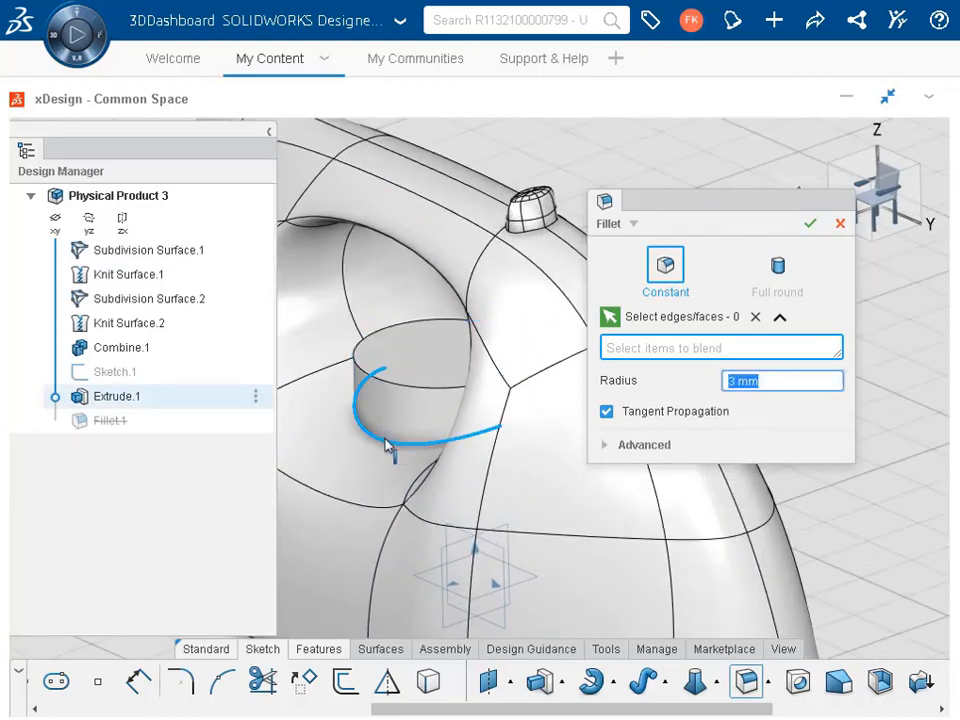
{"action": "left_click", "coordinate": [388, 442]}
{"action": "left_click", "coordinate": [394, 398]}
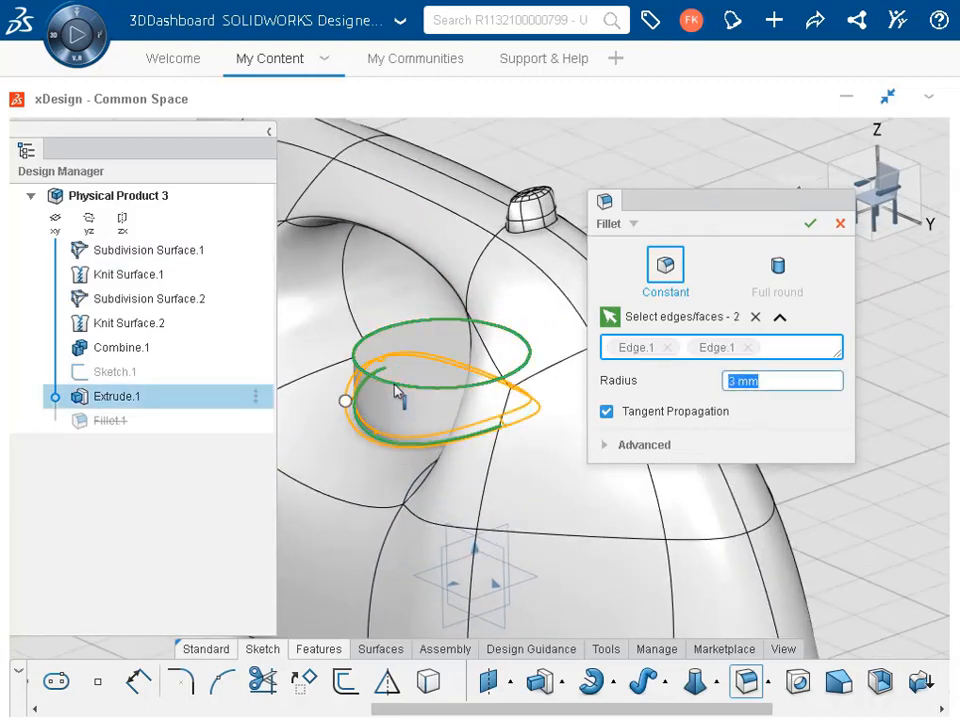
{"action": "left_click", "coordinate": [550, 232]}
{"action": "left_click", "coordinate": [810, 223]}
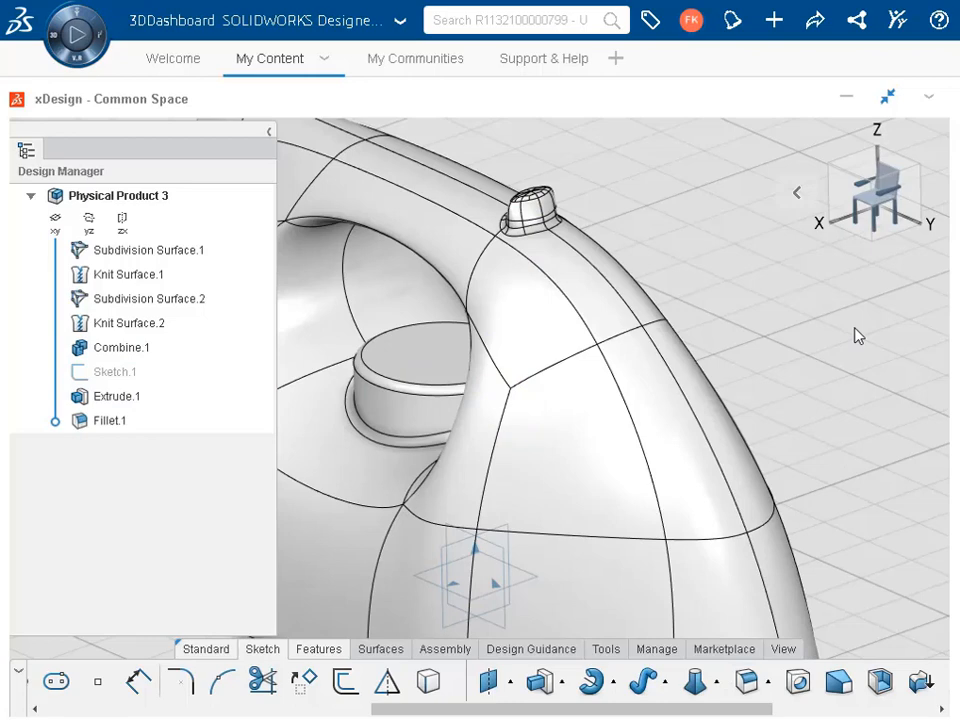
Step: Edit the iron body's subdivision surface, lowering the handle opening's lower inner points about 16 mm along Z, and finish the edit
{"action": "key", "text": "f"}
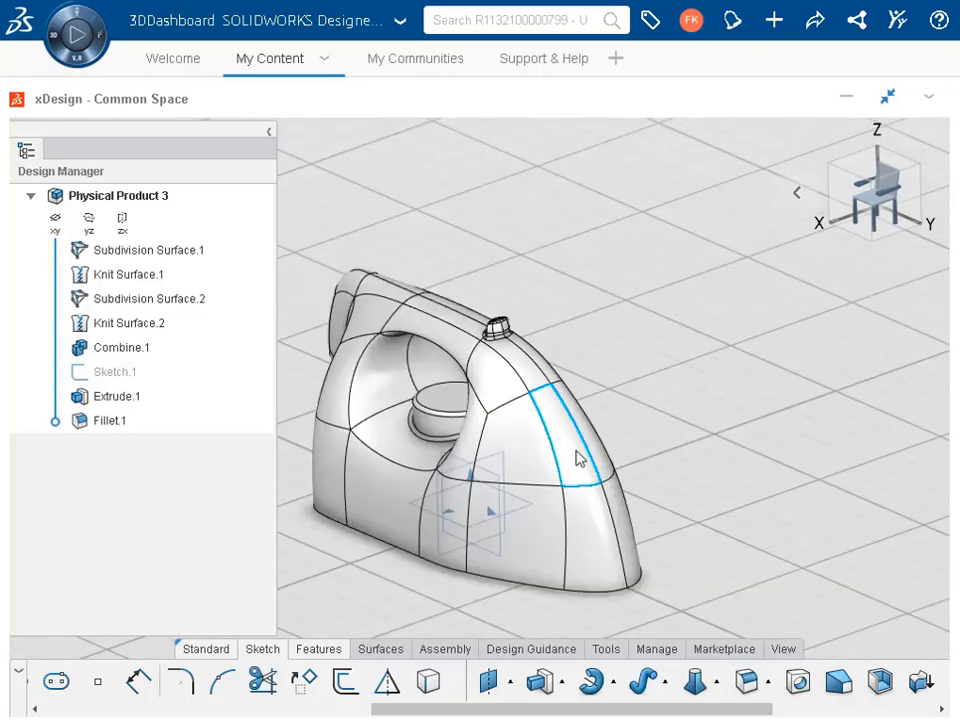
{"action": "left_click", "coordinate": [574, 457]}
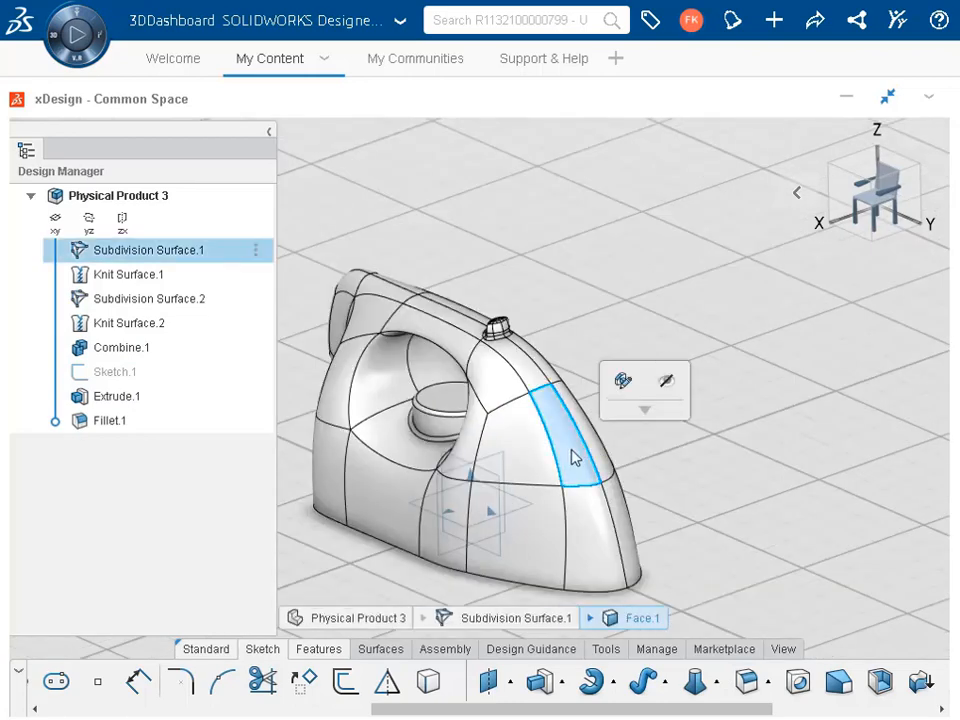
{"action": "left_click", "coordinate": [615, 388]}
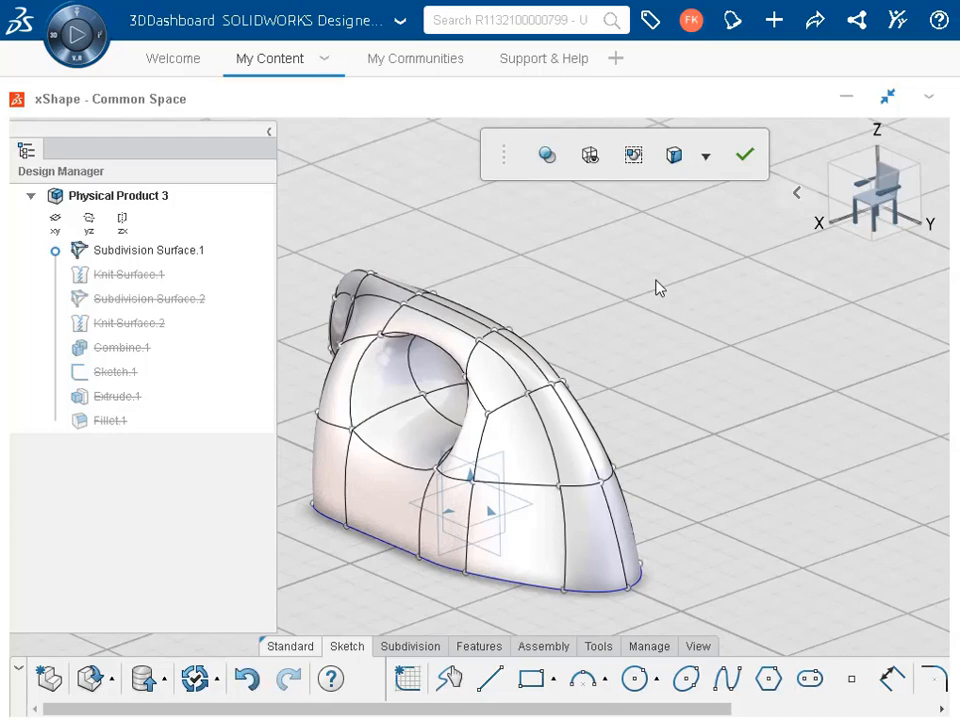
{"action": "left_click", "coordinate": [840, 194]}
{"action": "scroll", "coordinate": [392, 450], "scroll_direction": "up", "scroll_amount": 5}
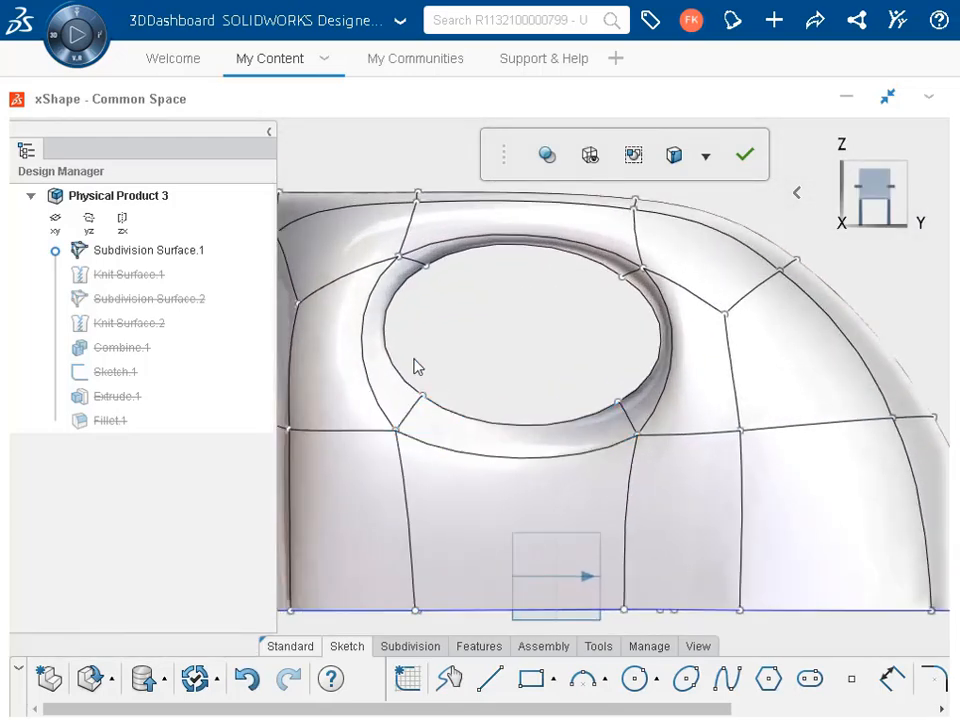
{"action": "left_click_drag", "start_coordinate": [418, 364], "coordinate": [640, 426]}
{"action": "left_click_drag", "start_coordinate": [527, 352], "coordinate": [520, 386]}
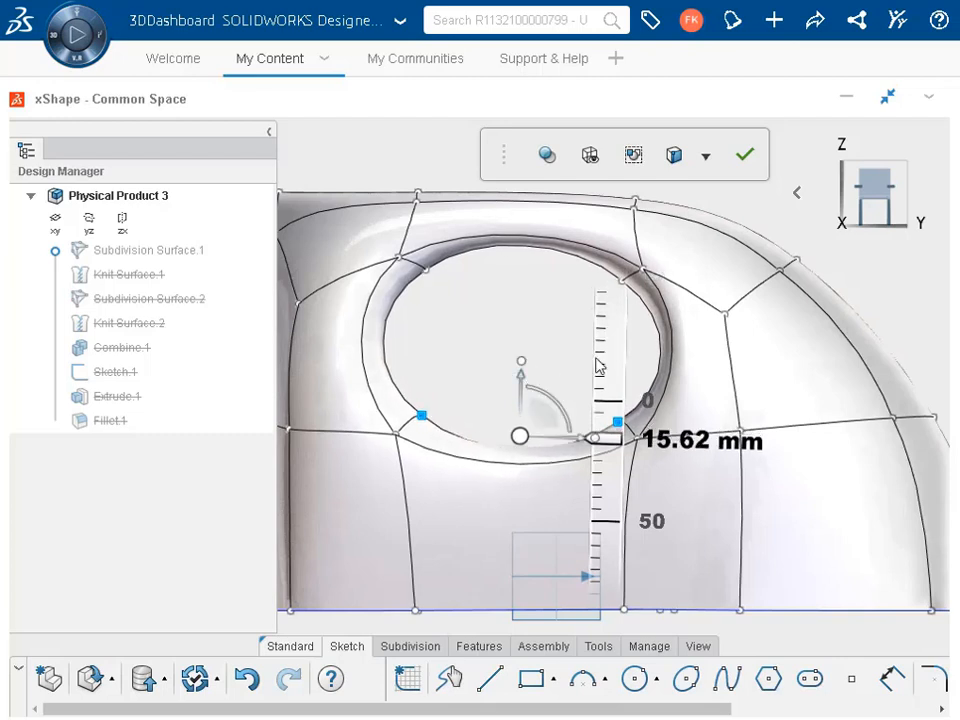
{"action": "left_click", "coordinate": [902, 294]}
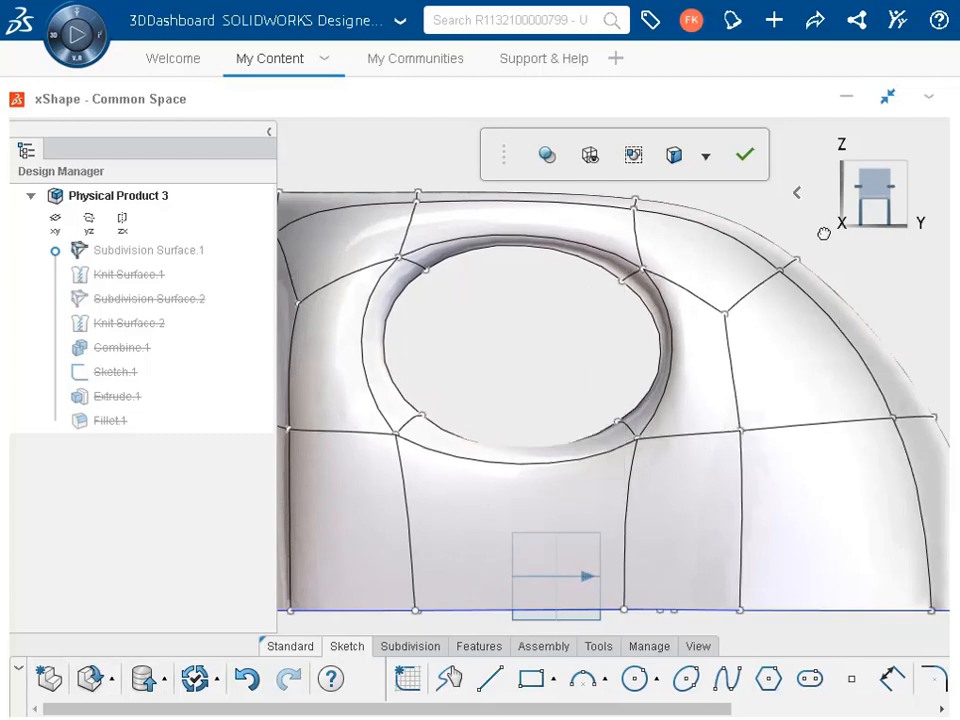
{"action": "left_click", "coordinate": [746, 156]}
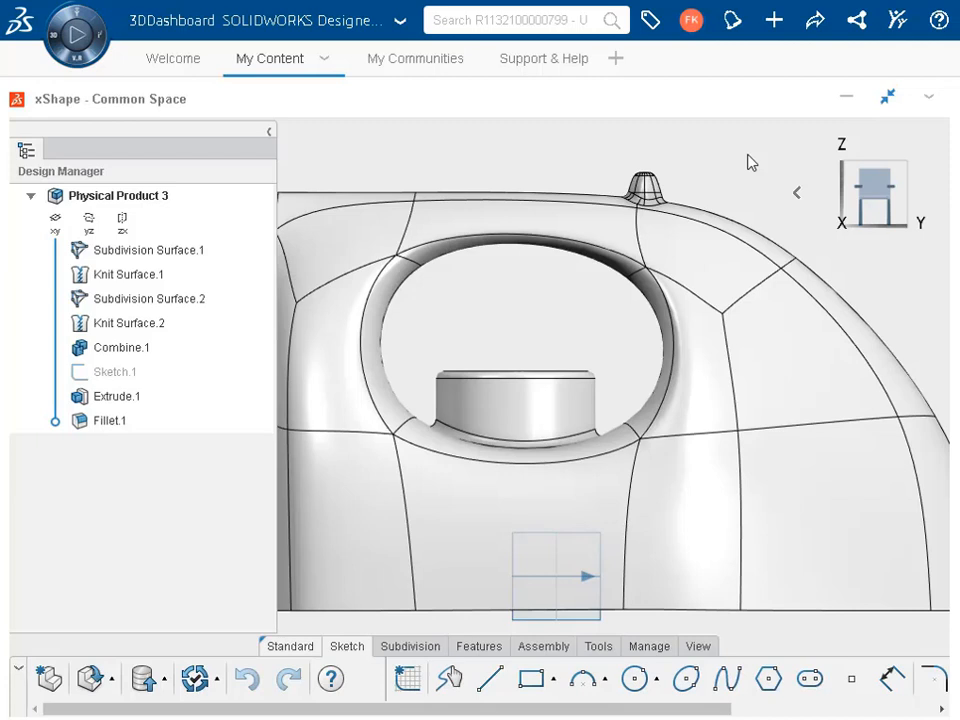
Step: Set the extrusion distance of the cylinder inside the handle opening to 70 mm
{"action": "left_click", "coordinate": [546, 399]}
{"action": "left_click", "coordinate": [581, 338]}
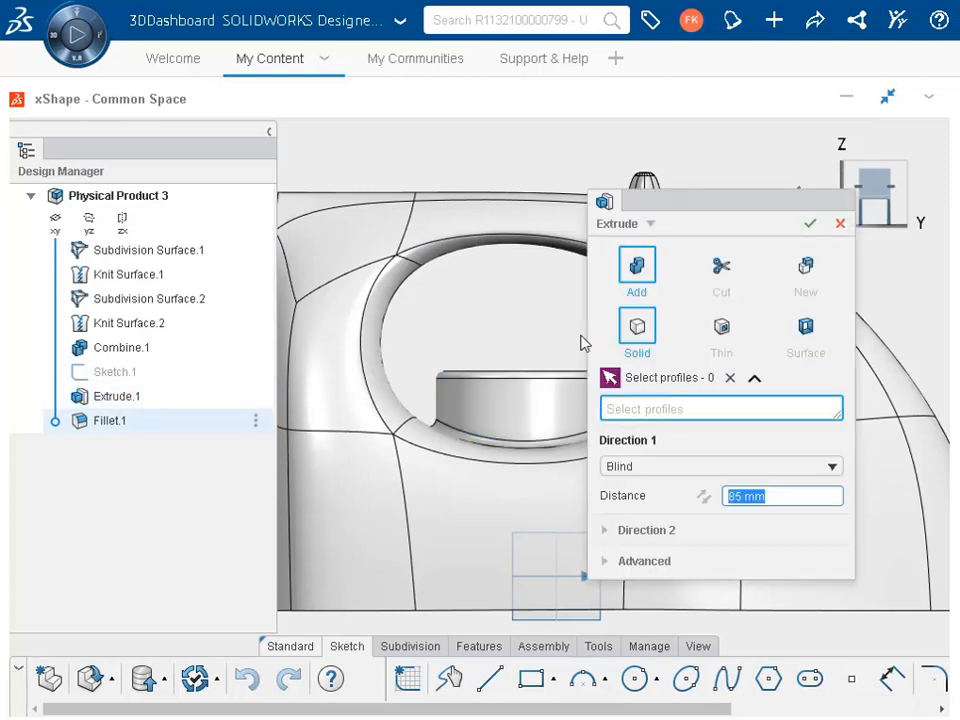
{"action": "type", "text": "70"}
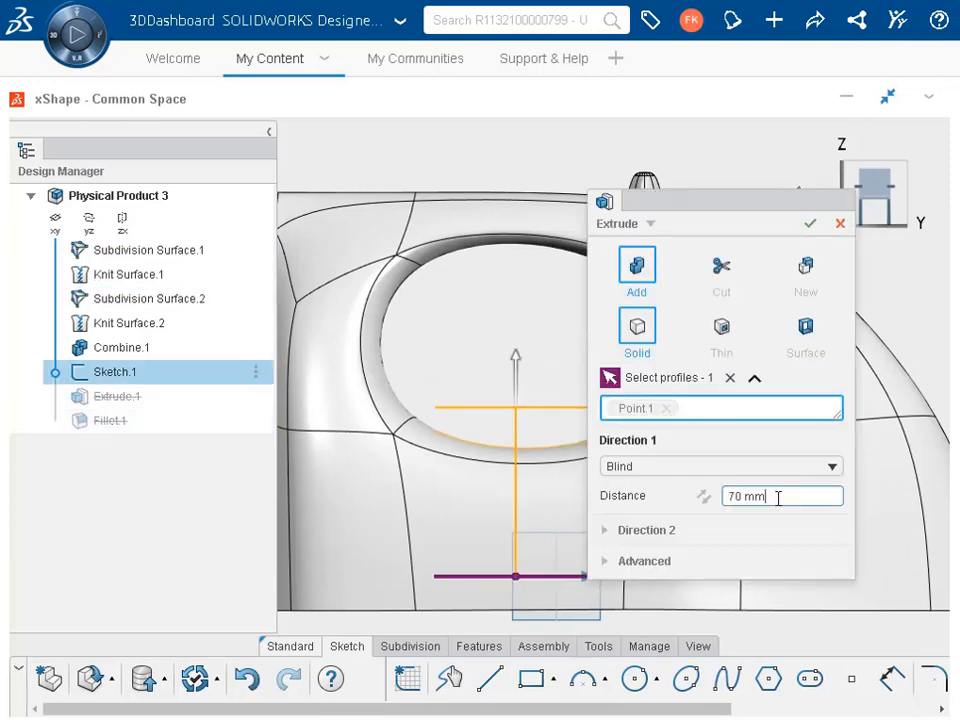
{"action": "left_click", "coordinate": [814, 229]}
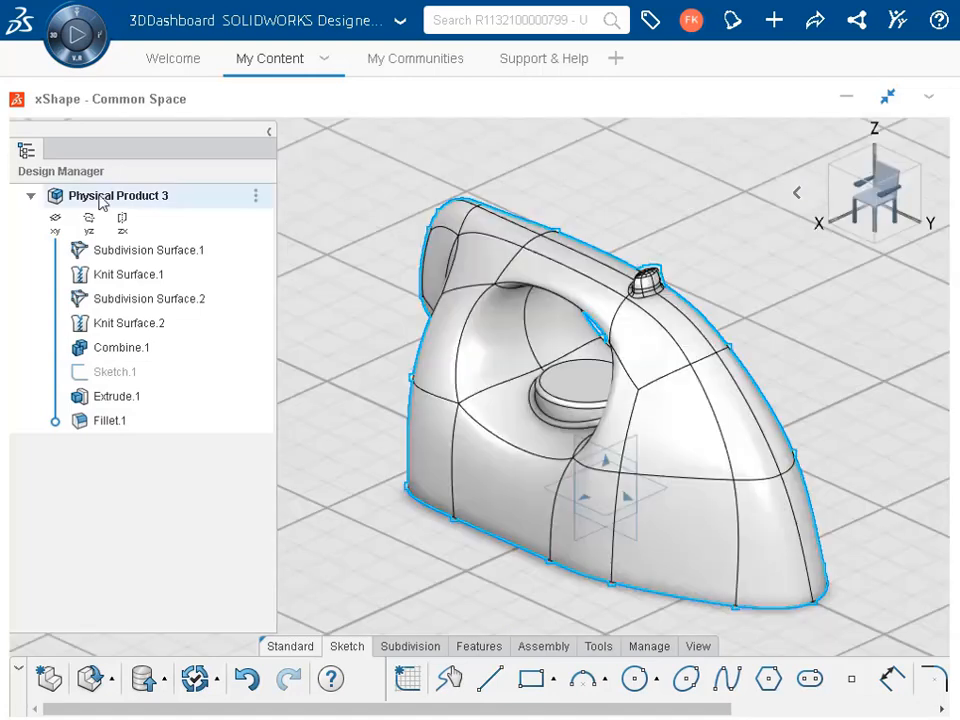
Step: Colour the whole physical product with the light blue preset, 5bc0eb
{"action": "left_click", "coordinate": [100, 203]}
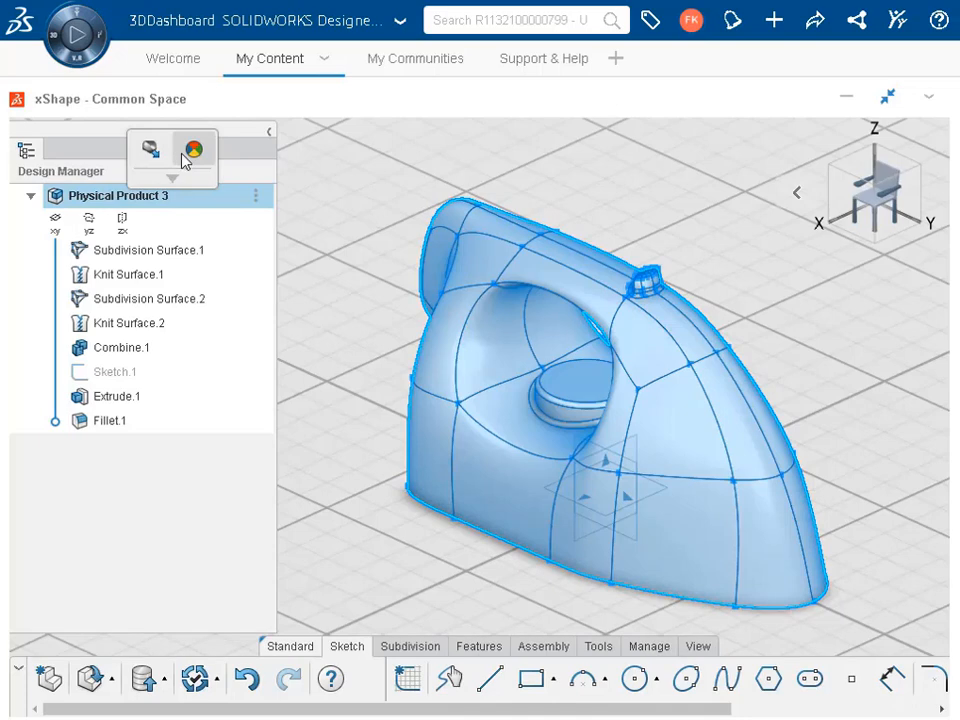
{"action": "left_click", "coordinate": [193, 153]}
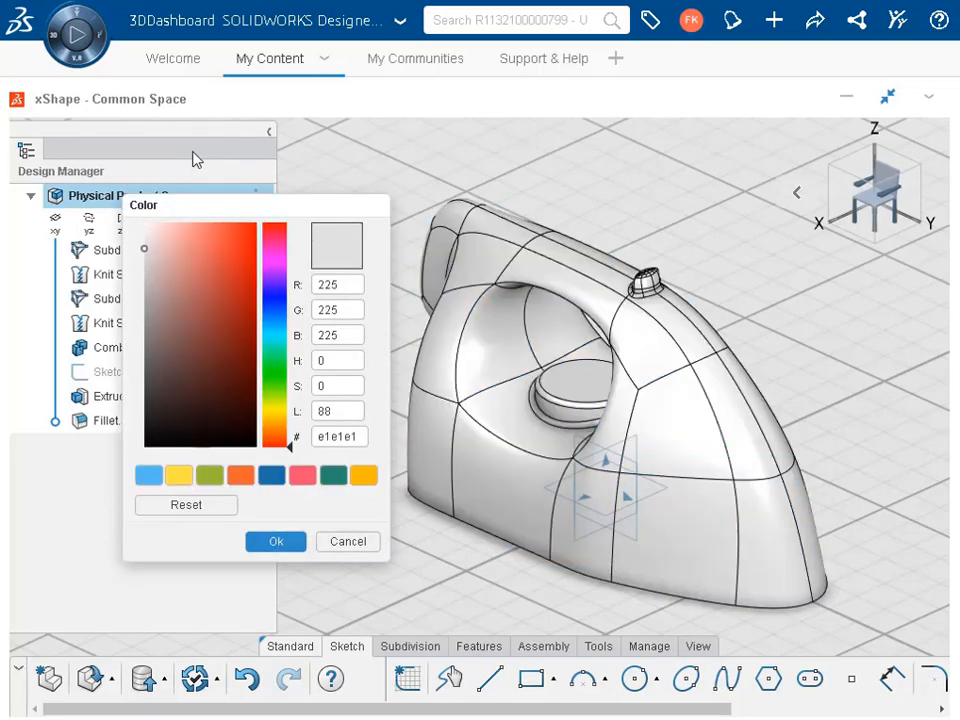
{"action": "left_click", "coordinate": [148, 476]}
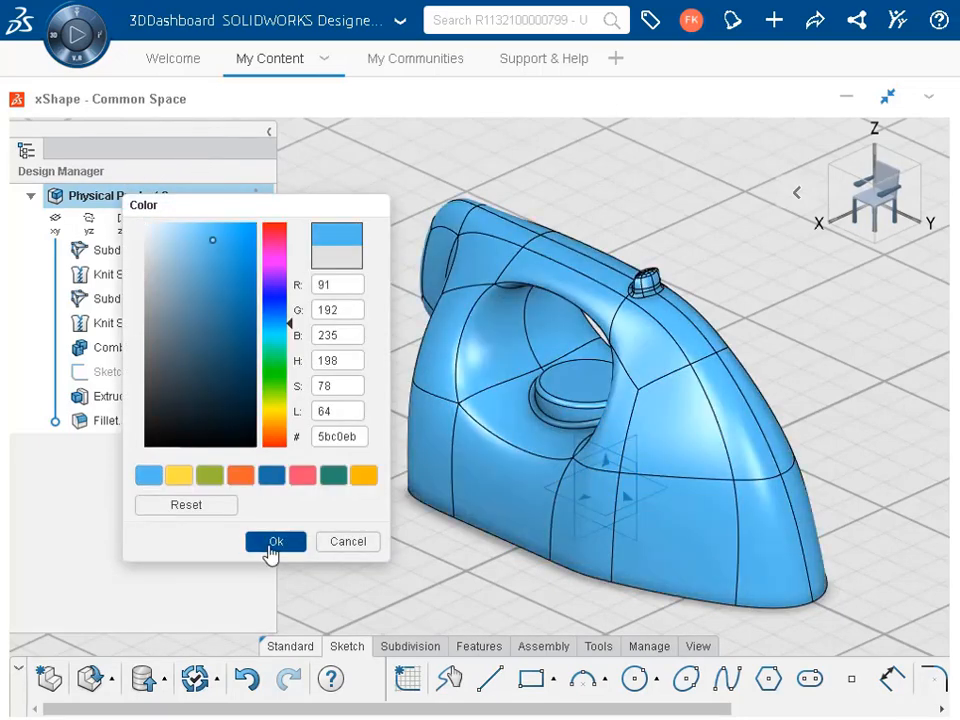
{"action": "left_click", "coordinate": [272, 545]}
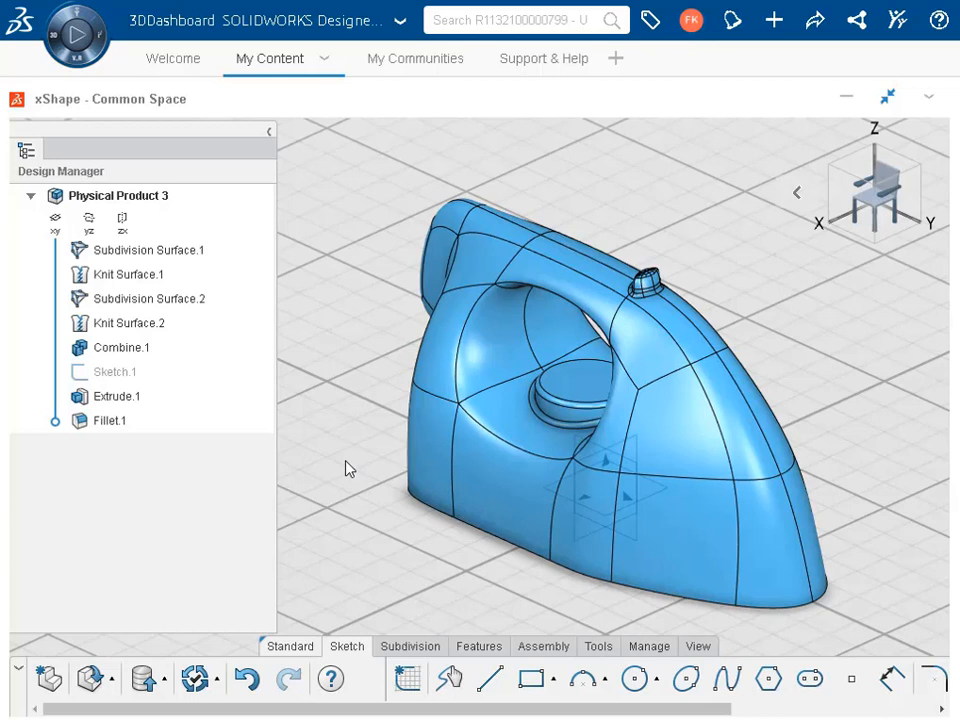
Step: Rename the physical product to "Iron Model" and save it
{"action": "double_click", "coordinate": [262, 198]}
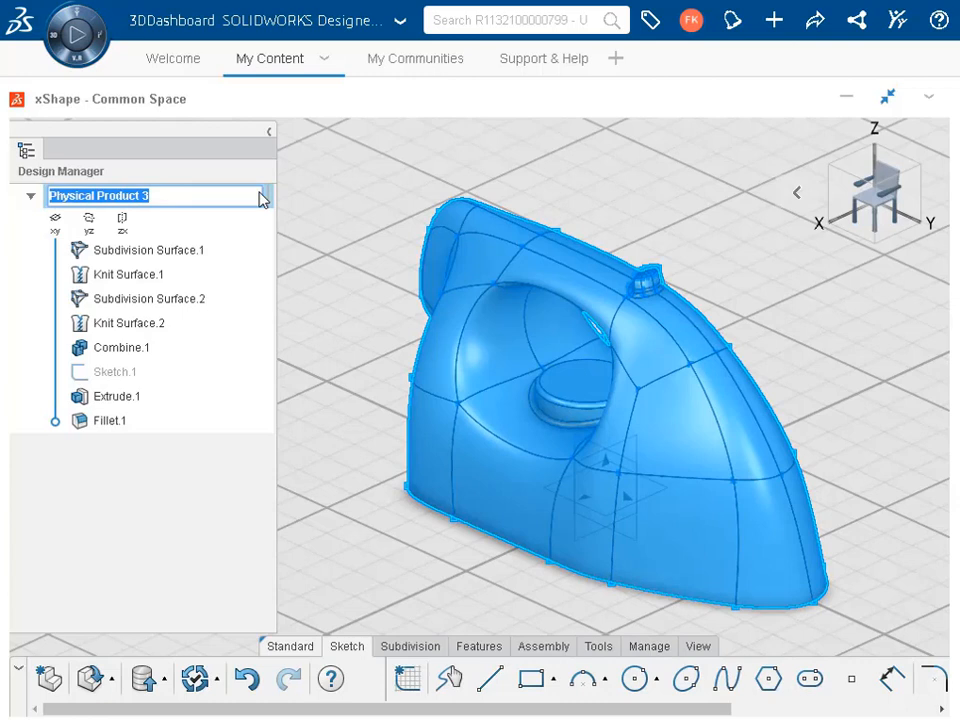
{"action": "type", "text": "Iro"}
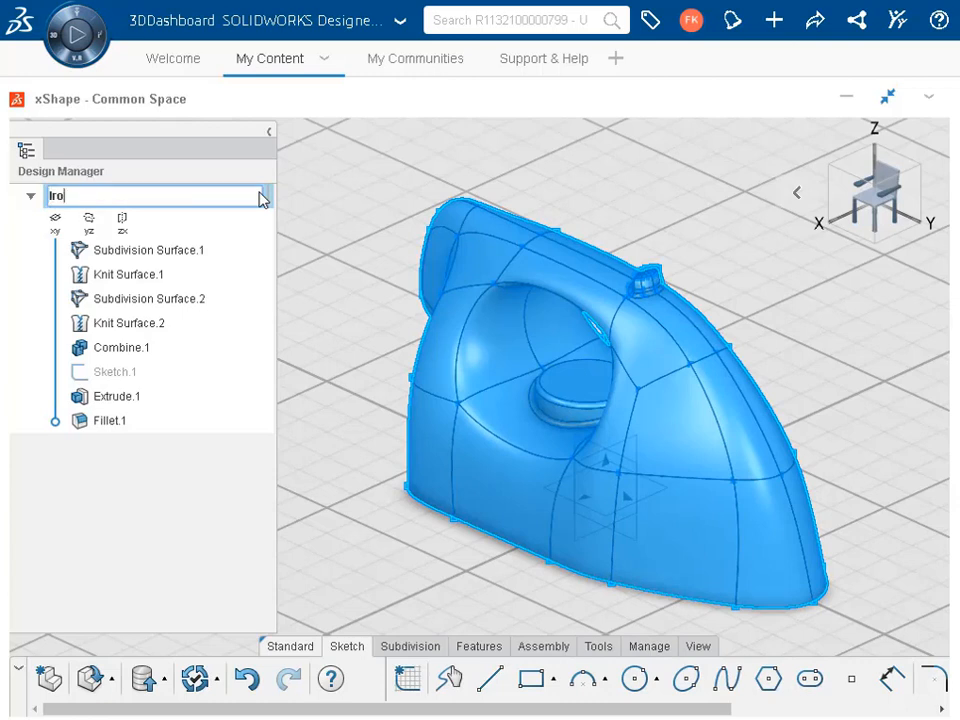
{"action": "type", "text": "n Model"}
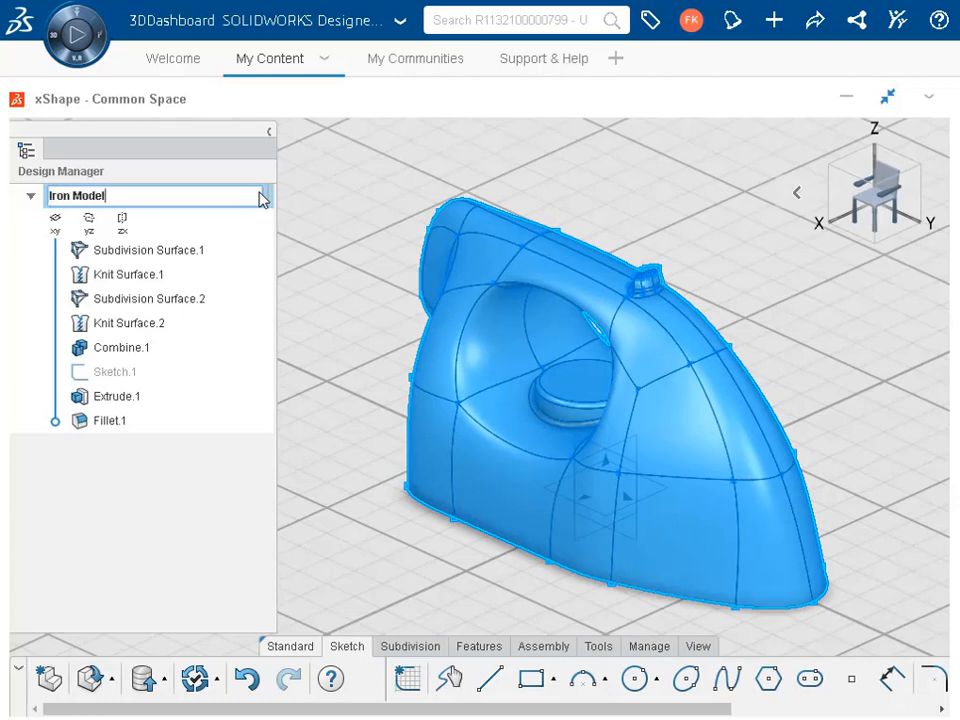
{"action": "left_click", "coordinate": [372, 193]}
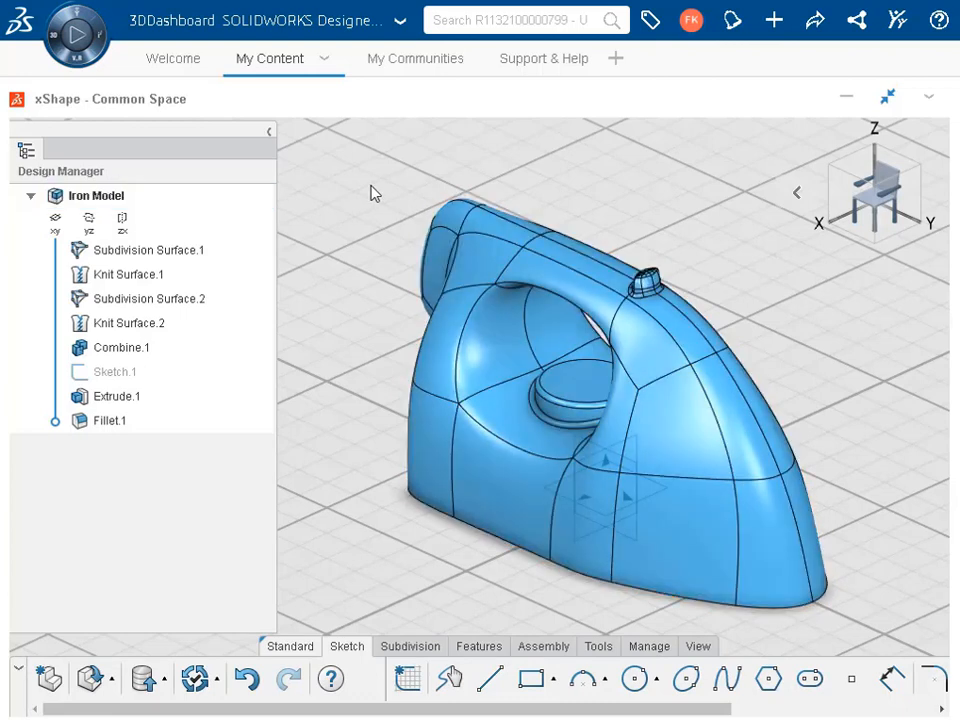
{"action": "left_click", "coordinate": [164, 681]}
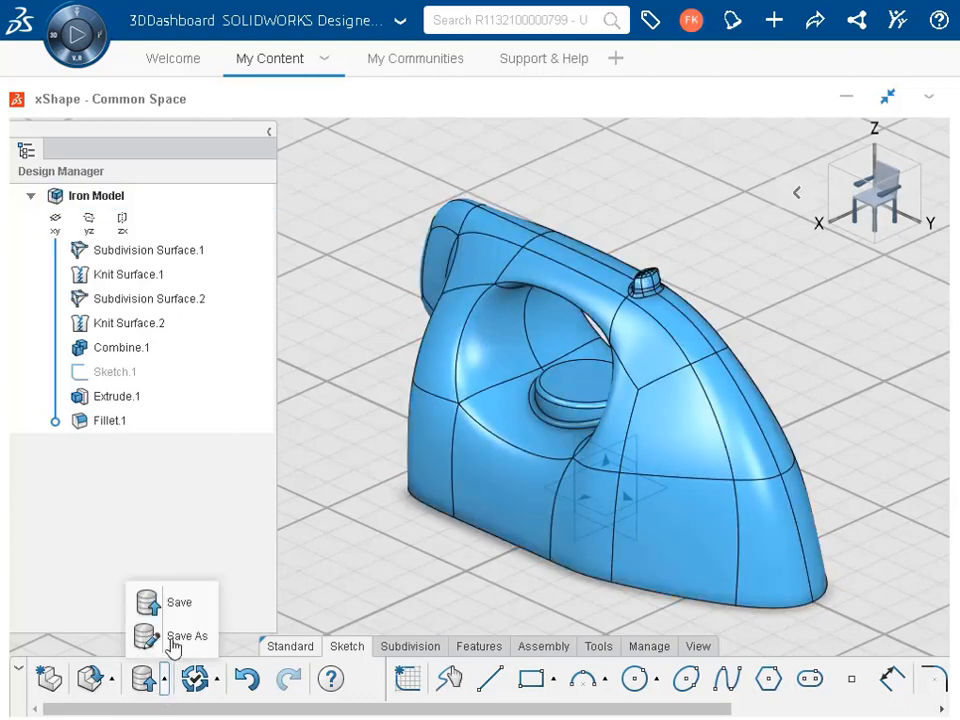
{"action": "left_click", "coordinate": [176, 606]}
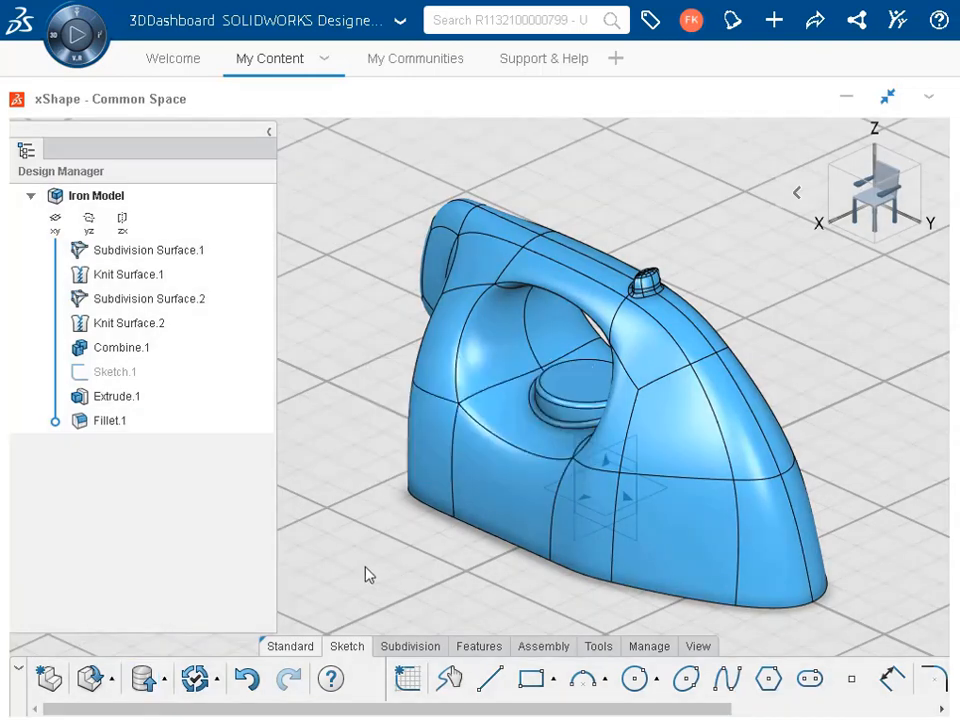